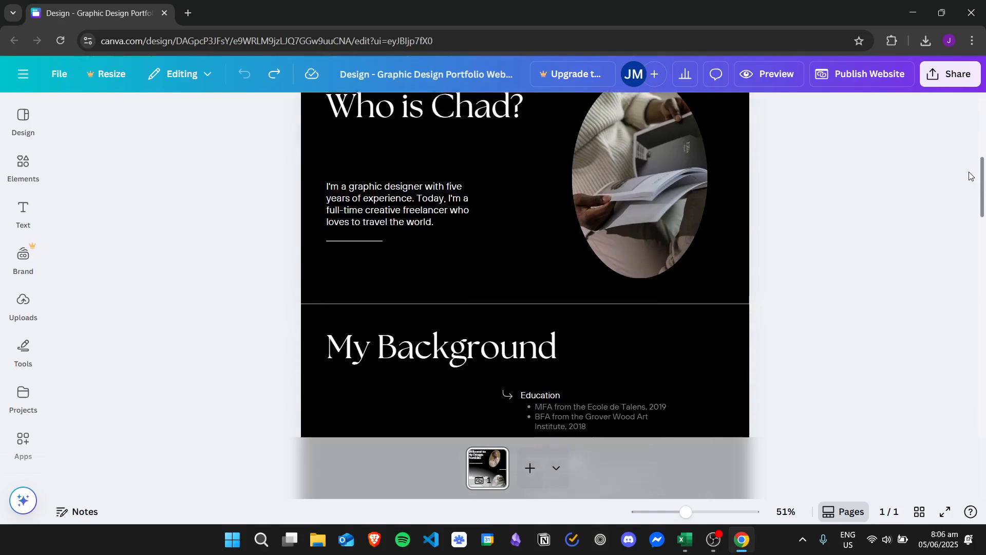
Delete the phone number, email and address blocks from the "Reach Out to Me" section.
{"action": "scroll", "coordinate": [963, 247], "scroll_direction": "down", "scroll_amount": 15}
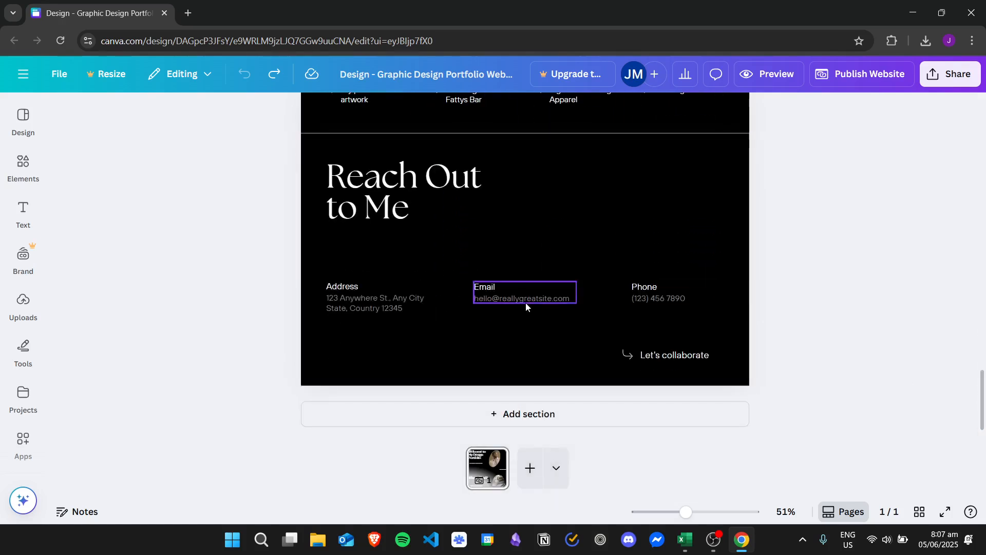
{"action": "left_click", "coordinate": [656, 292]}
{"action": "key", "text": "Delete"}
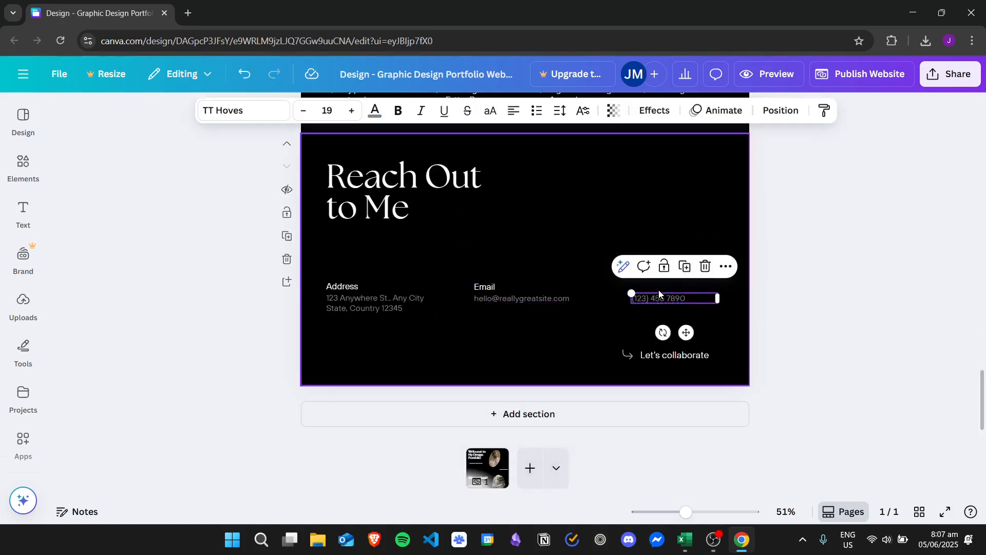
{"action": "left_click", "coordinate": [513, 294]}
{"action": "key", "text": "Delete"}
{"action": "left_click", "coordinate": [385, 298]}
{"action": "key", "text": "Delete"}
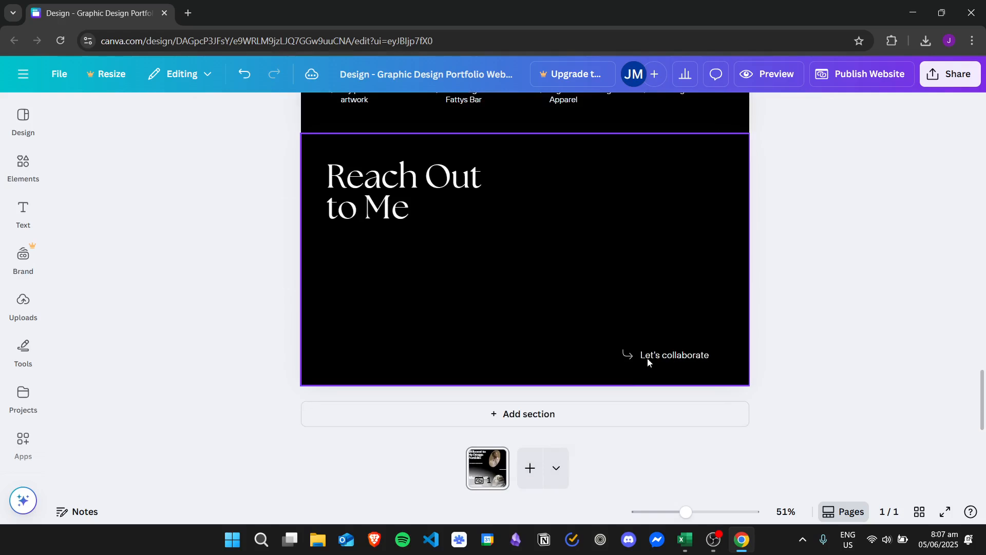
Widen the text box of the "Reach Out to Me" heading slightly and deselect it.
{"action": "left_click", "coordinate": [423, 184]}
{"action": "left_click_drag", "start_coordinate": [524, 194], "coordinate": [558, 181]}
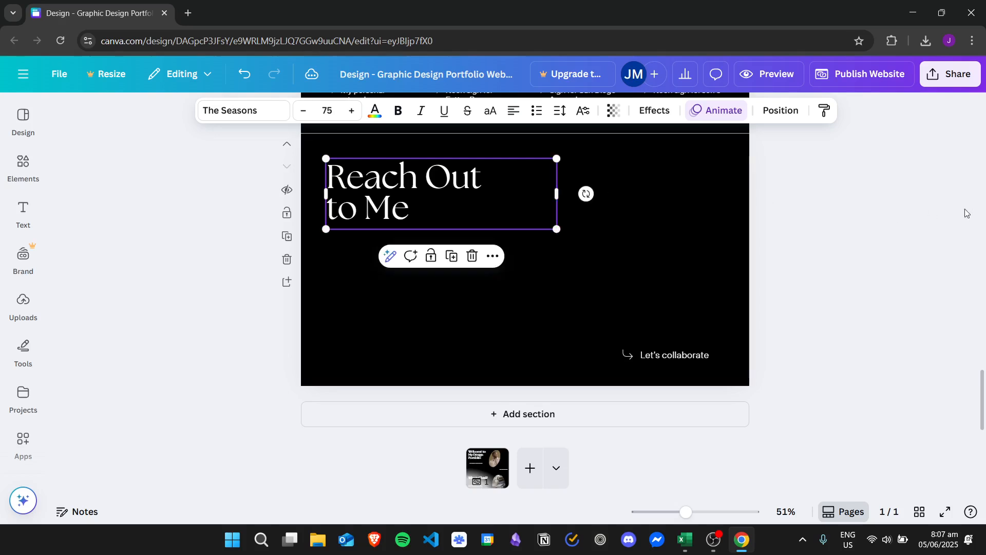
{"action": "left_click", "coordinate": [907, 202]}
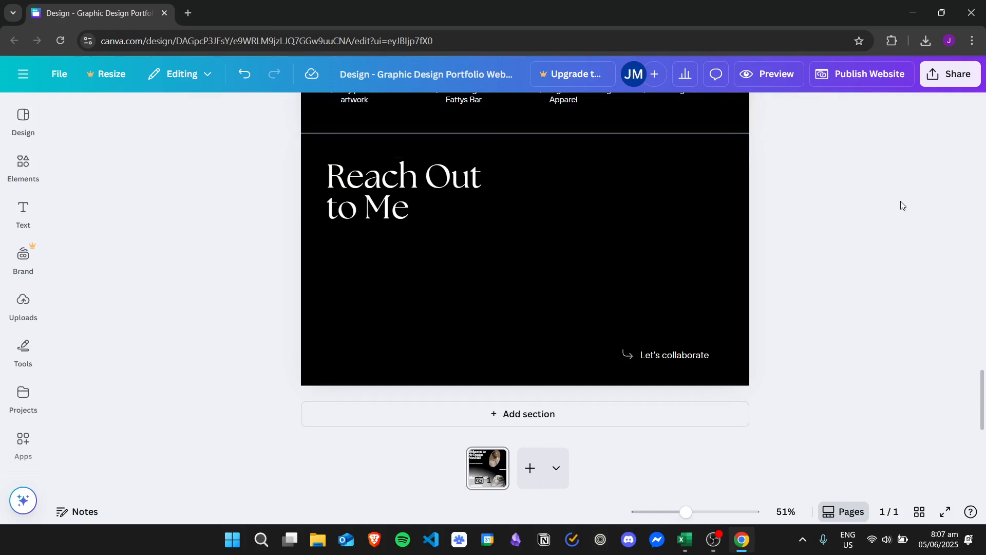
Open Jotform in a new browser tab and start creating a form from a template.
{"action": "key", "text": "ctrl+t"}
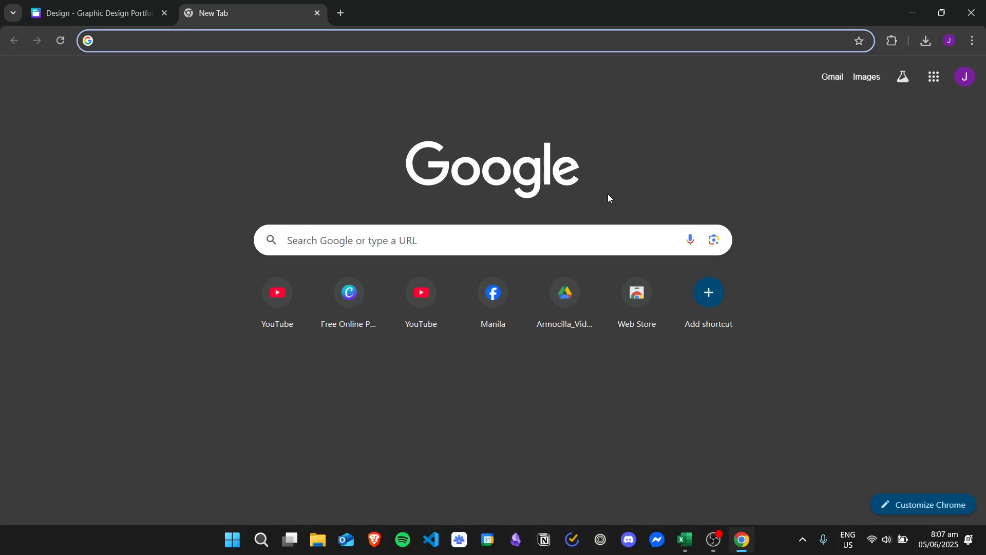
{"action": "type", "text": "jotform"}
{"action": "key", "text": "Return"}
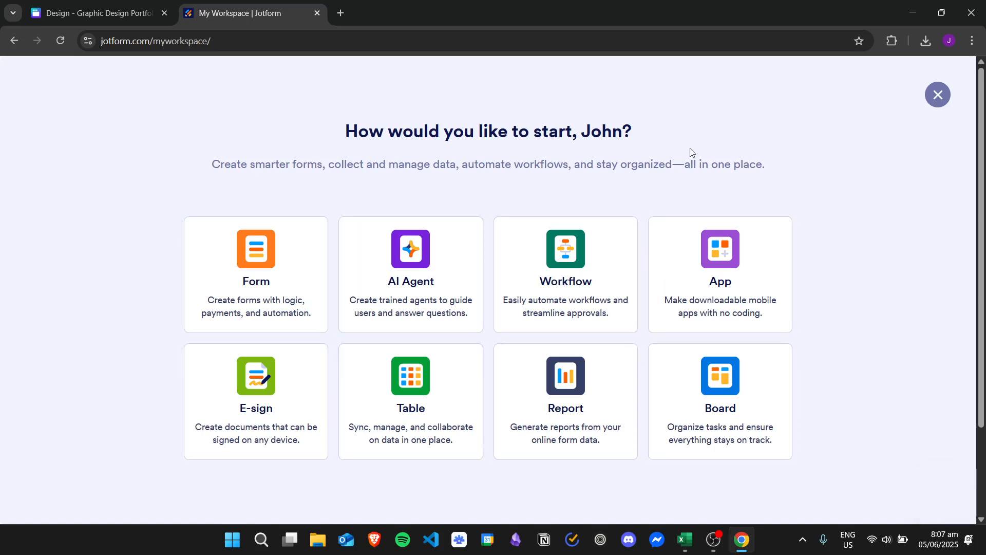
{"action": "left_click", "coordinate": [277, 276]}
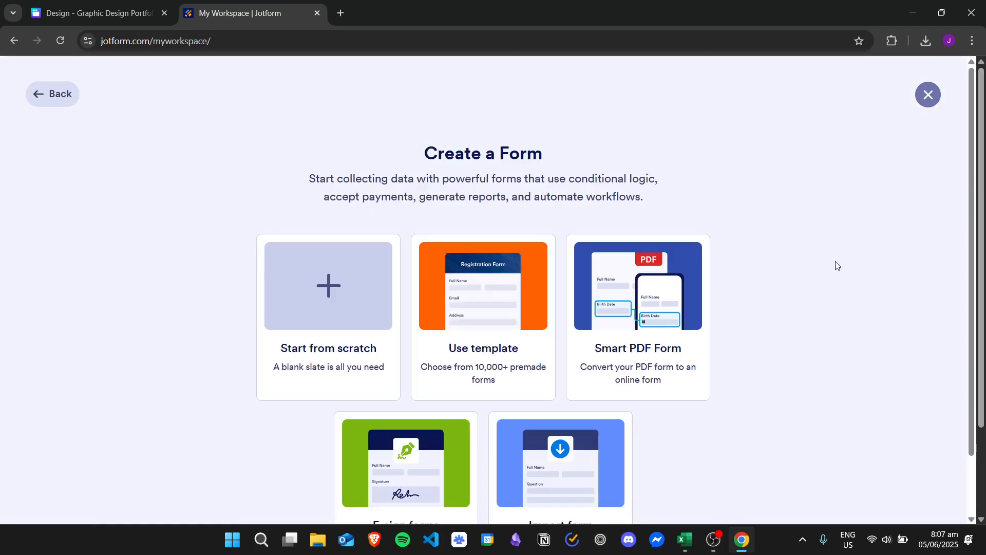
{"action": "scroll", "coordinate": [830, 264], "scroll_direction": "down", "scroll_amount": 2}
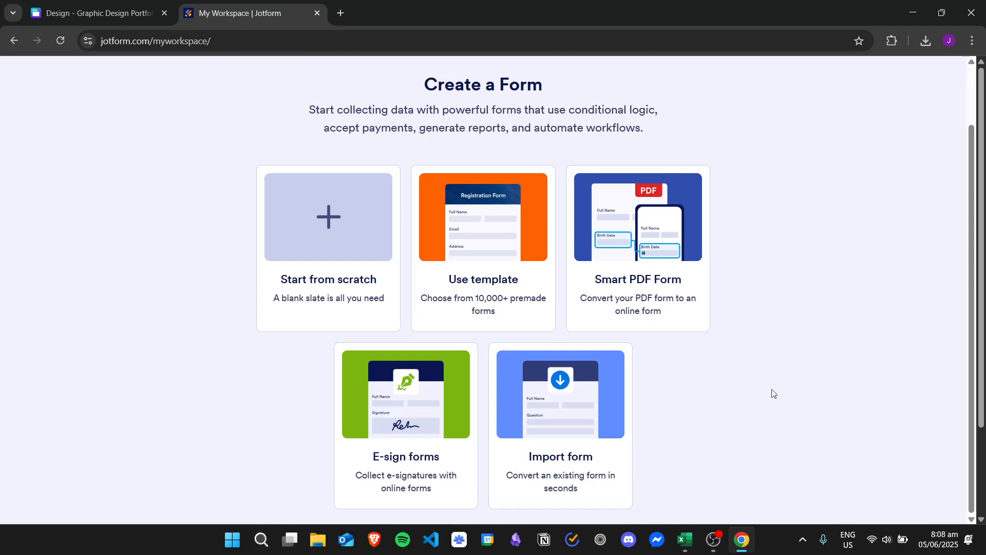
{"action": "left_click", "coordinate": [481, 253]}
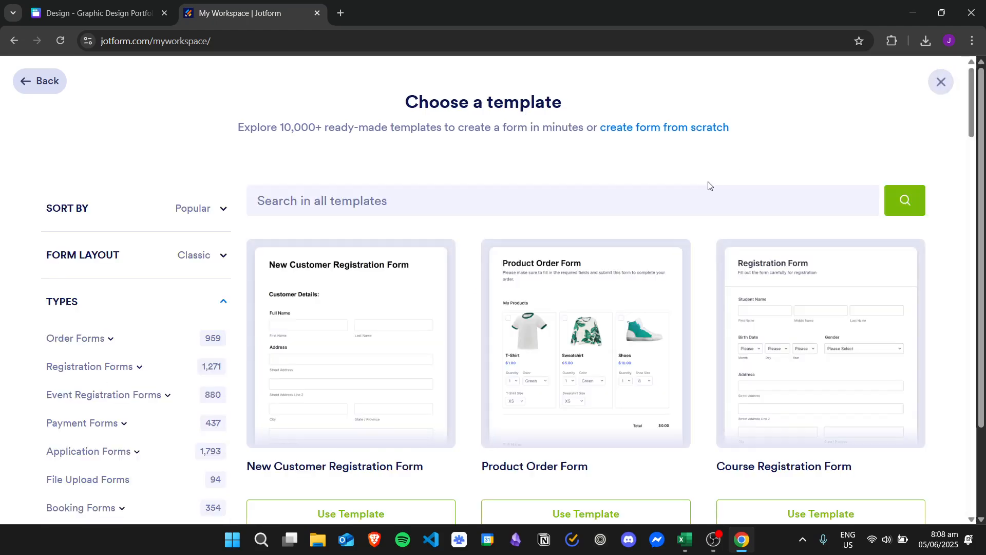
Search the form templates for "contact us" and create a form from the Contact Us template.
{"action": "left_click", "coordinate": [513, 190]}
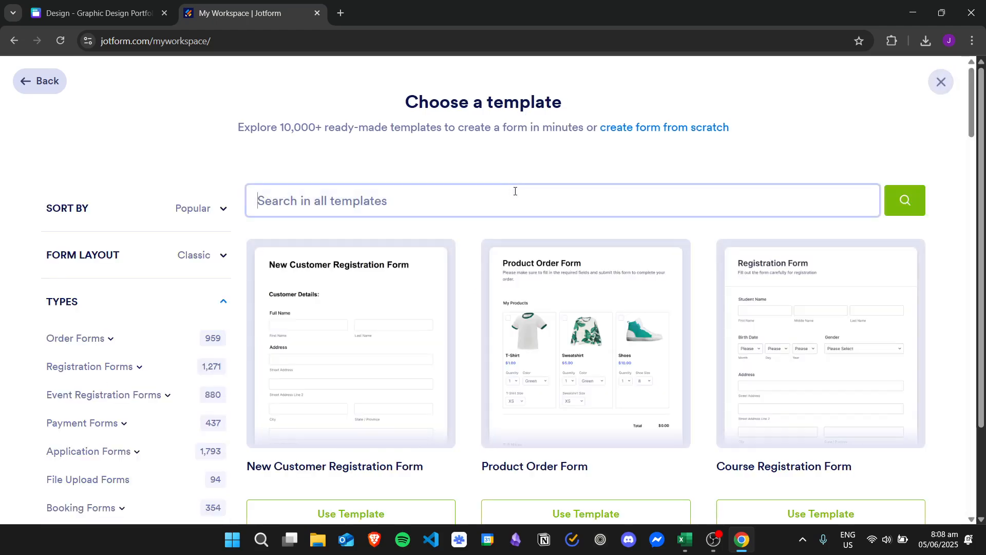
{"action": "scroll", "coordinate": [919, 206], "scroll_direction": "down", "scroll_amount": 19}
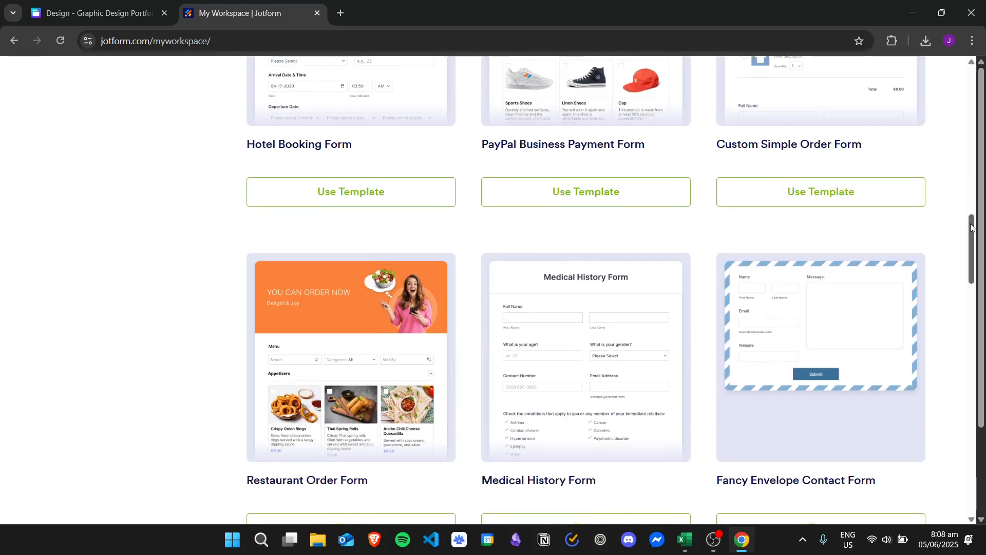
{"action": "left_click_drag", "start_coordinate": [970, 226], "coordinate": [971, 77]}
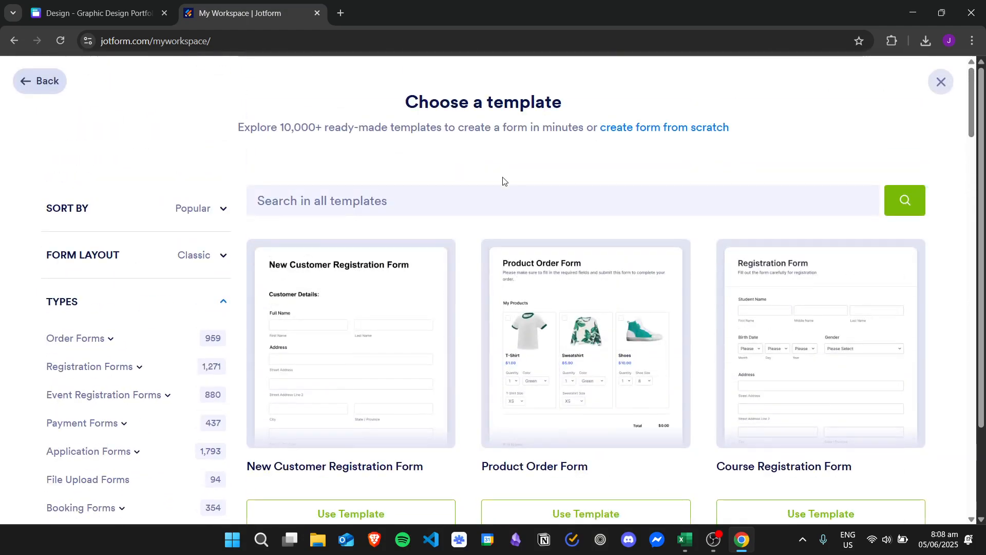
{"action": "left_click", "coordinate": [511, 194]}
{"action": "type", "text": "c"}
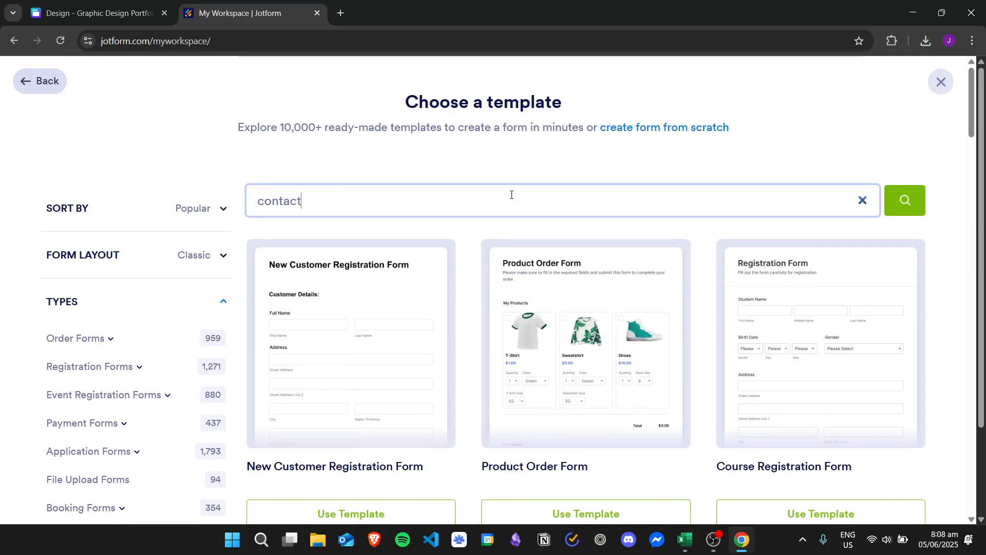
{"action": "type", "text": "ontact"}
{"action": "key", "text": "Return"}
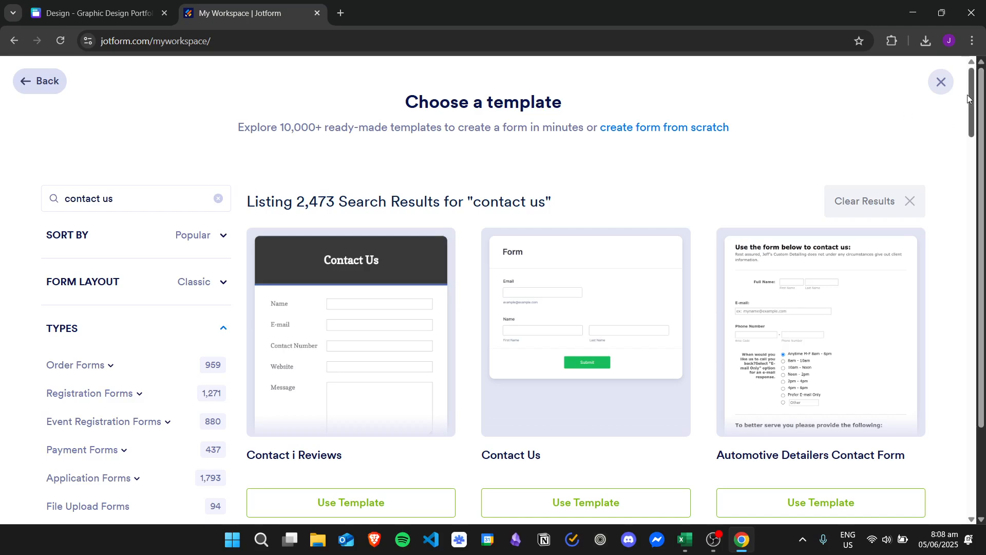
{"action": "mouse_move", "coordinate": [968, 98]}
{"action": "left_mouse_down"}
{"action": "mouse_move", "coordinate": [981, 145]}
{"action": "mouse_move", "coordinate": [981, 305]}
{"action": "mouse_move", "coordinate": [981, 116]}
{"action": "left_mouse_up"}
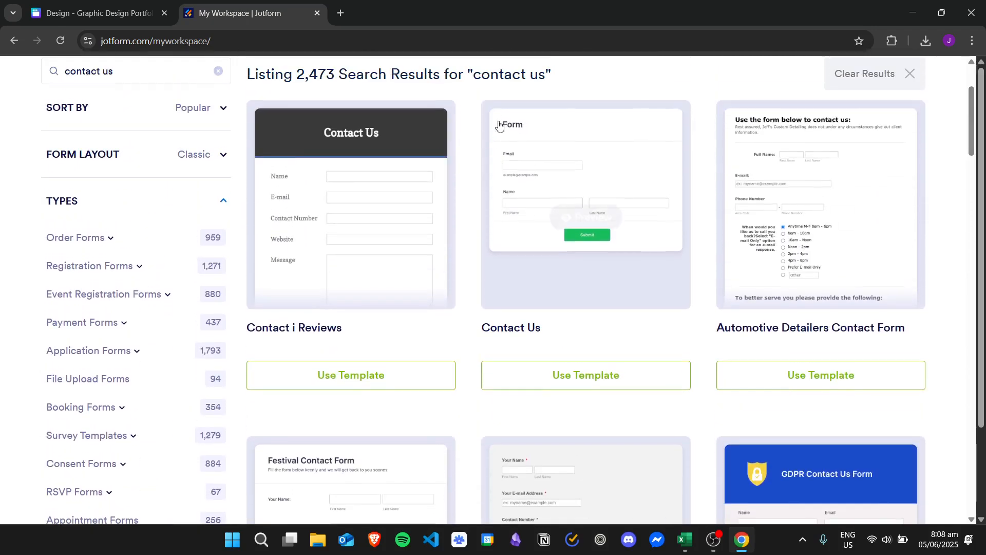
{"action": "left_click", "coordinate": [601, 375]}
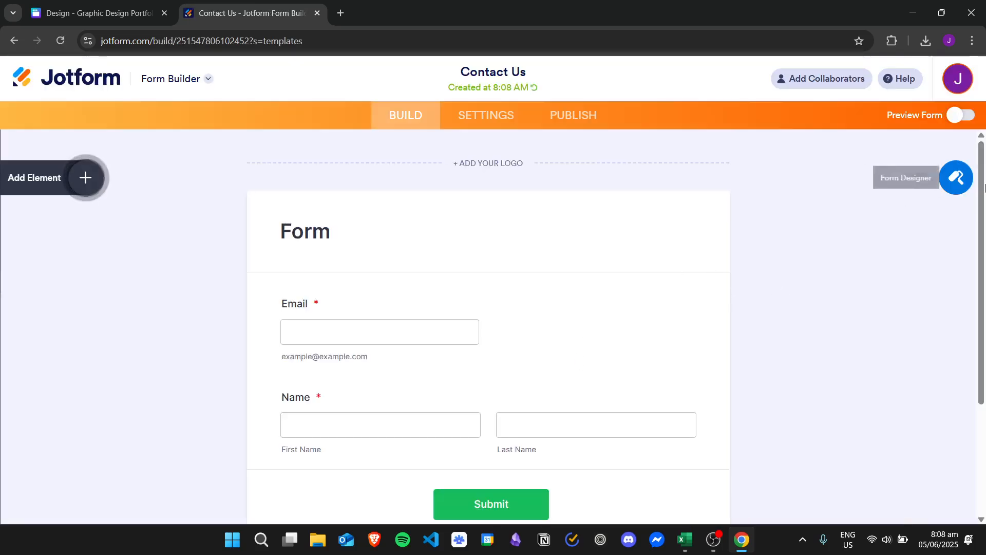
Add a Paragraph element below the Name field of the form.
{"action": "scroll", "coordinate": [983, 307], "scroll_direction": "down", "scroll_amount": 3}
{"action": "scroll", "coordinate": [978, 247], "scroll_direction": "up", "scroll_amount": 2}
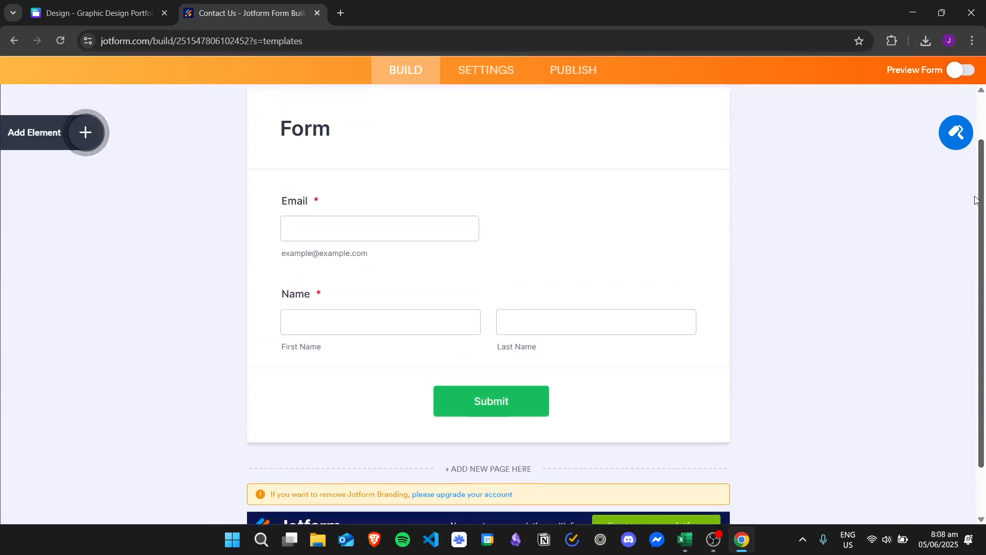
{"action": "left_click_drag", "start_coordinate": [977, 192], "coordinate": [977, 239]}
{"action": "left_click", "coordinate": [85, 132]}
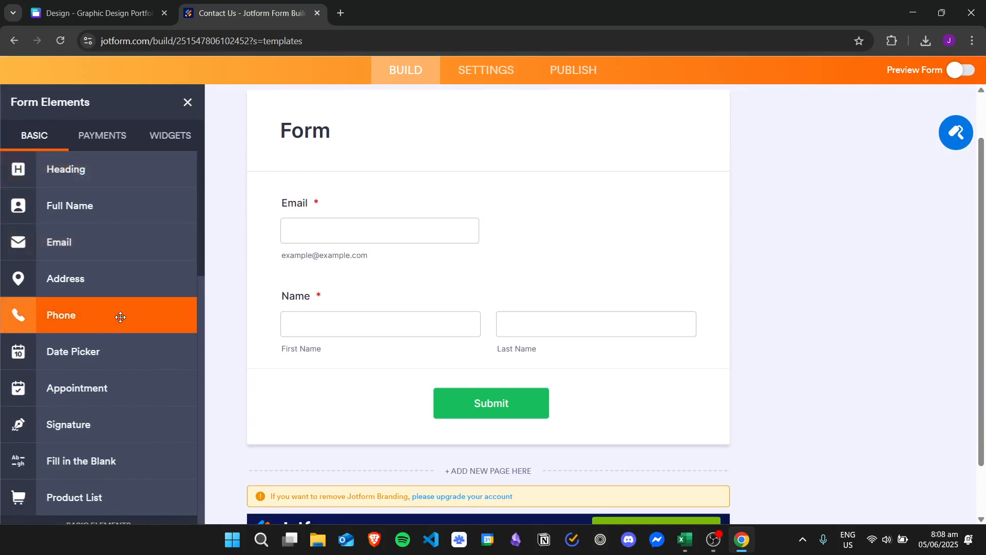
{"action": "mouse_move", "coordinate": [199, 239]}
{"action": "left_mouse_down"}
{"action": "mouse_move", "coordinate": [211, 422]}
{"action": "mouse_move", "coordinate": [215, 339]}
{"action": "mouse_move", "coordinate": [236, 489]}
{"action": "mouse_move", "coordinate": [237, 313]}
{"action": "mouse_move", "coordinate": [237, 338]}
{"action": "left_mouse_up"}
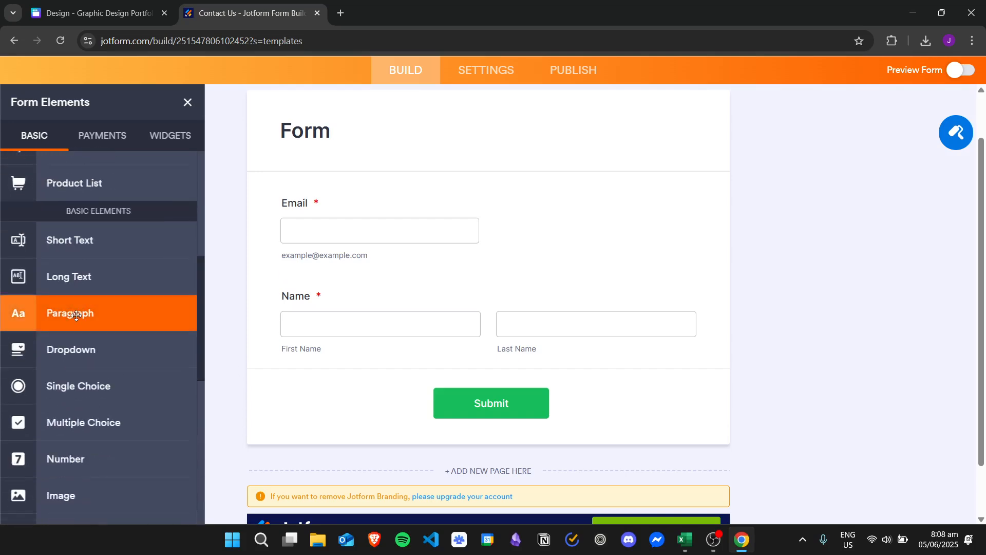
{"action": "left_click_drag", "start_coordinate": [49, 312], "coordinate": [427, 390]}
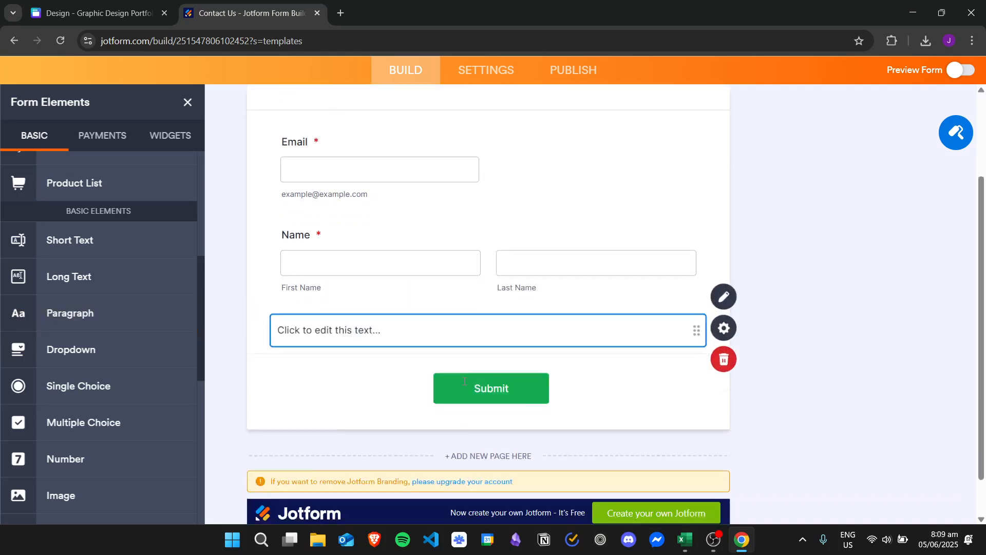
{"action": "left_click", "coordinate": [856, 253]}
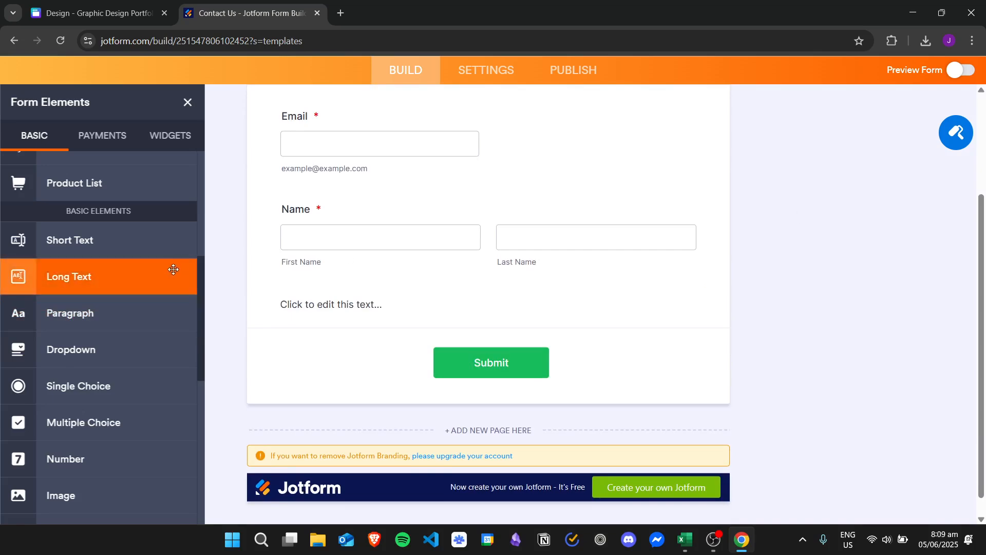
Insert a Heading element between the Name field and the paragraph and title it "Description".
{"action": "left_click_drag", "start_coordinate": [202, 275], "coordinate": [210, 161]}
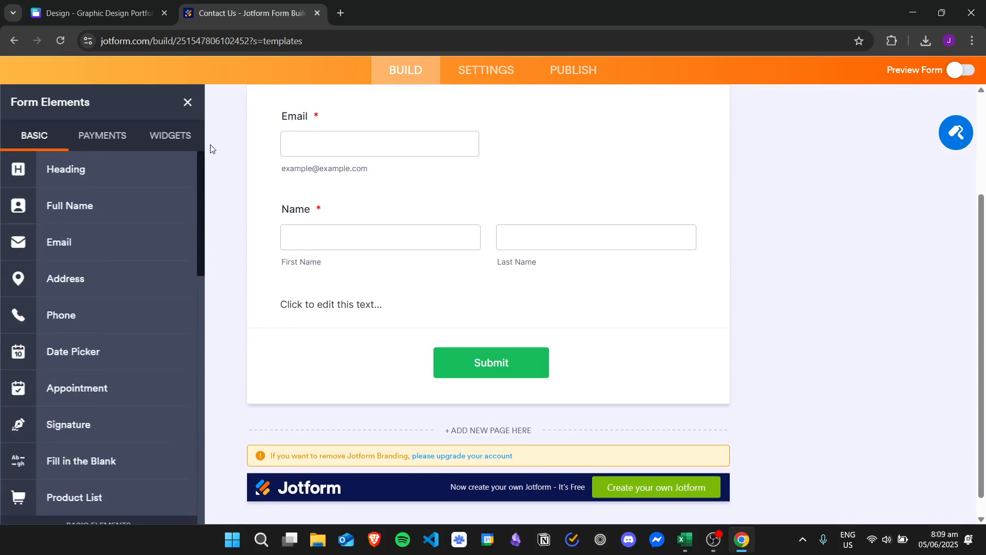
{"action": "left_click_drag", "start_coordinate": [77, 174], "coordinate": [349, 318]}
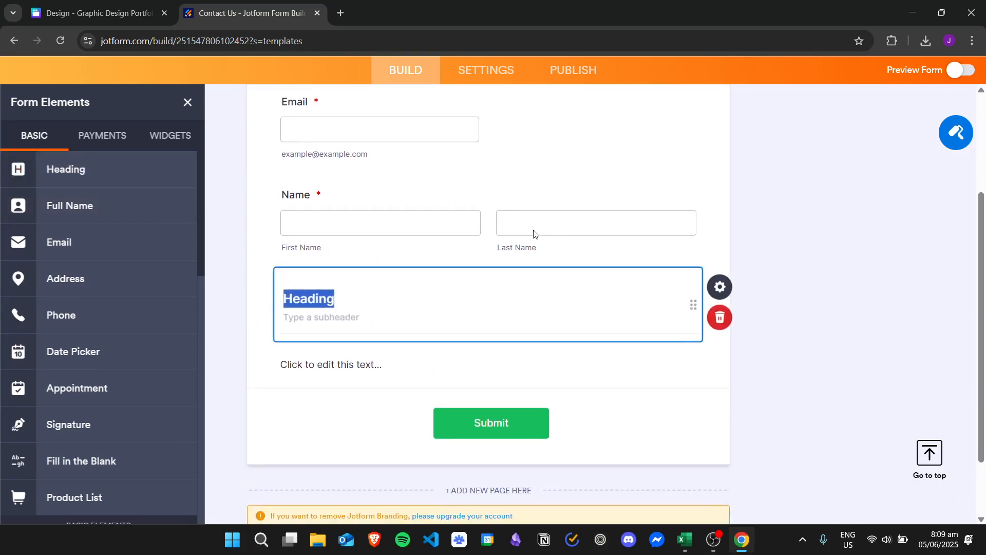
{"action": "type", "text": "Description"}
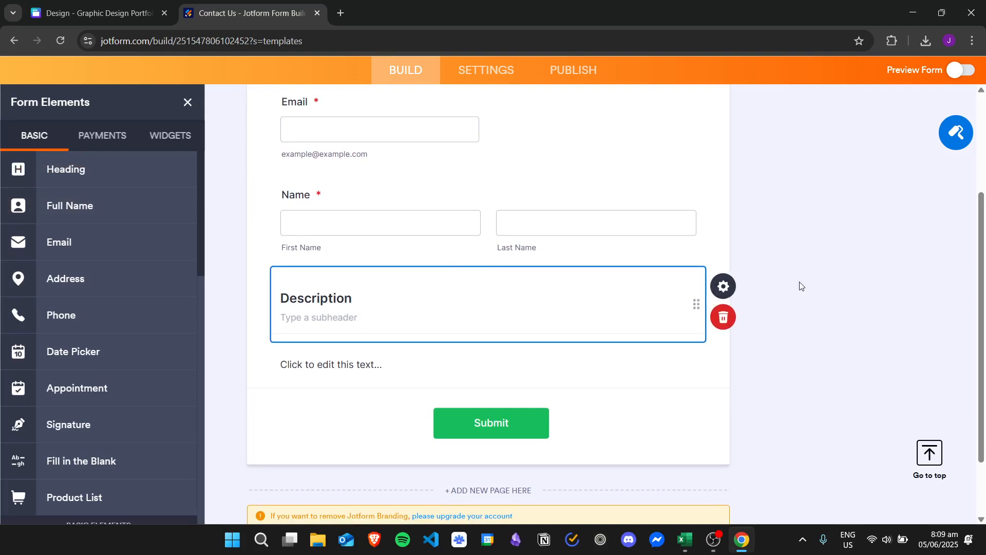
{"action": "left_click", "coordinate": [799, 286]}
{"action": "left_click", "coordinate": [402, 348]}
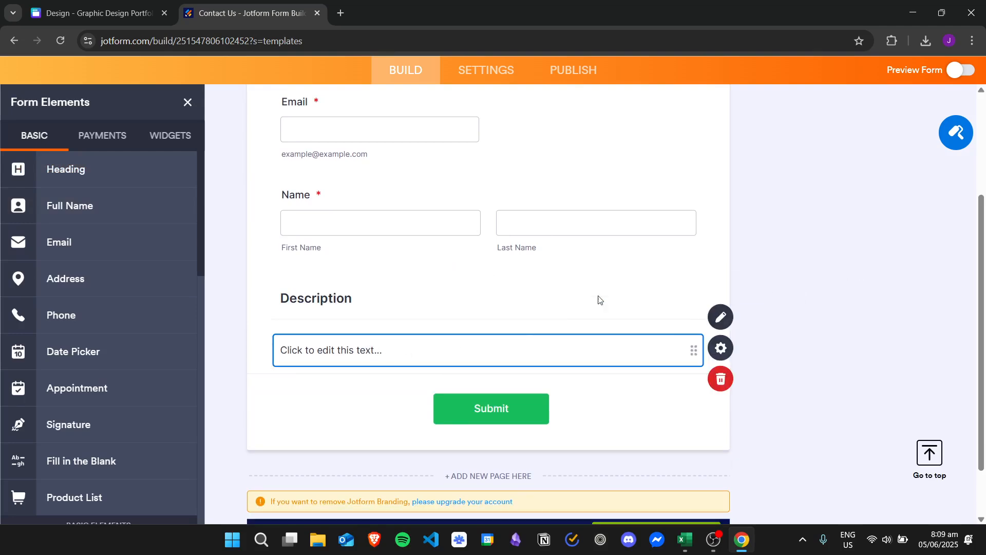
{"action": "left_click", "coordinate": [815, 252]}
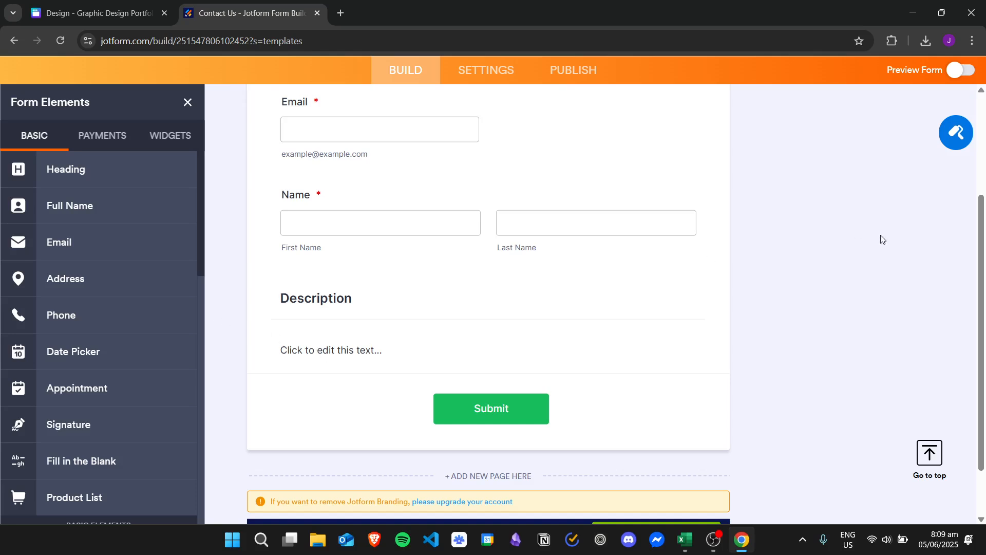
Delete the paragraph and the "Description" heading from the form and close the element list.
{"action": "mouse_move", "coordinate": [198, 198]}
{"action": "left_mouse_down"}
{"action": "mouse_move", "coordinate": [205, 411]}
{"action": "mouse_move", "coordinate": [190, 489]}
{"action": "mouse_move", "coordinate": [205, 176]}
{"action": "left_mouse_up"}
{"action": "left_click", "coordinate": [424, 340]}
{"action": "key", "text": "Delete"}
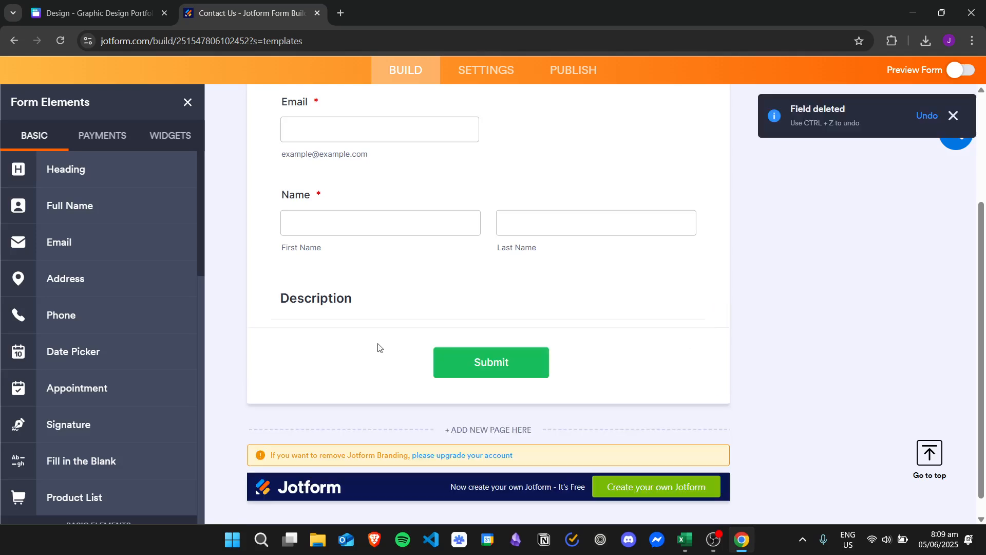
{"action": "left_click", "coordinate": [350, 291]}
{"action": "key", "text": "Delete"}
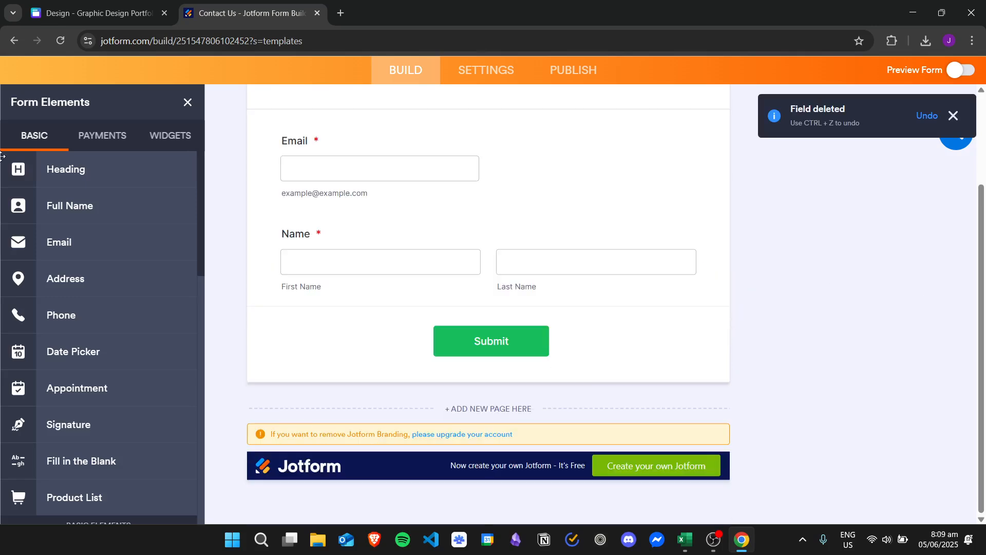
{"action": "left_click", "coordinate": [186, 103]}
{"action": "left_click_drag", "start_coordinate": [981, 280], "coordinate": [981, 201]}
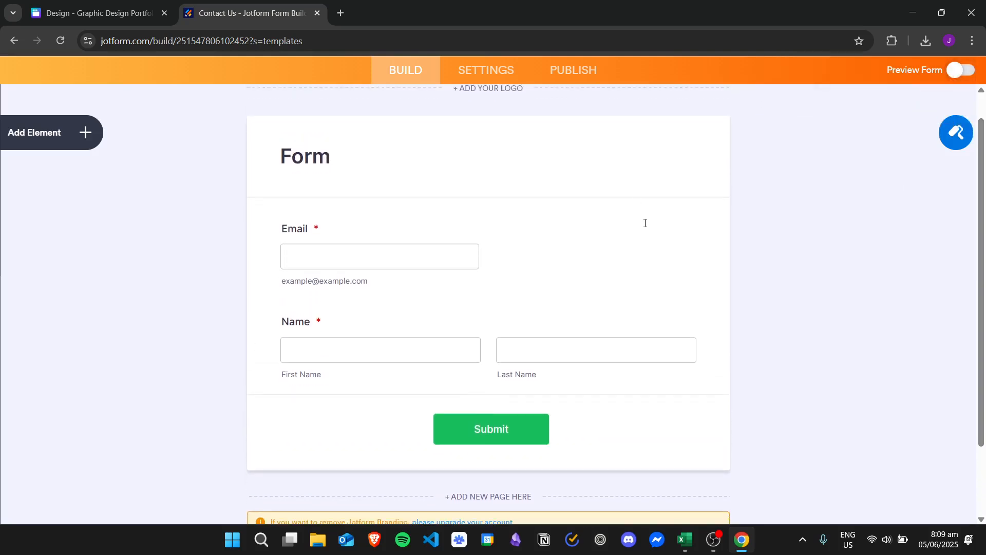
Open the form designer and try the preset color schemes on the form, settling on the dark grey one.
{"action": "left_click", "coordinate": [967, 137]}
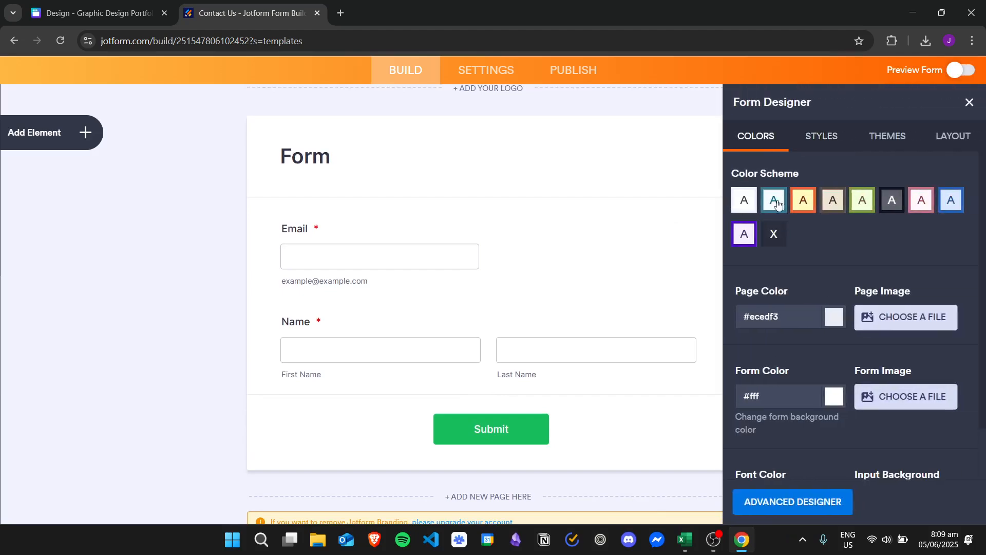
{"action": "left_click", "coordinate": [775, 199]}
{"action": "left_click", "coordinate": [747, 204]}
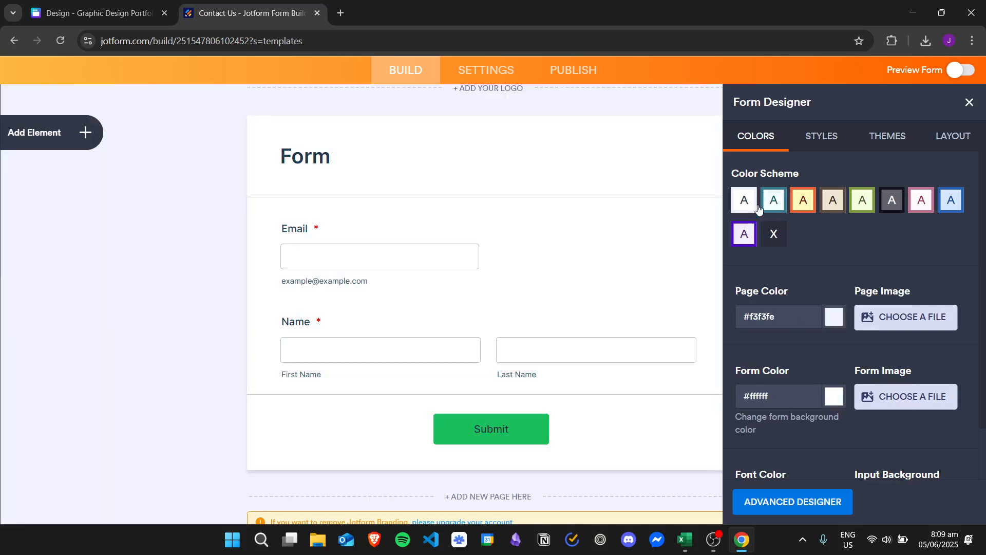
{"action": "left_click", "coordinate": [771, 199]}
{"action": "left_click", "coordinate": [804, 200]}
{"action": "left_click", "coordinate": [832, 199]}
{"action": "left_click", "coordinate": [862, 200]}
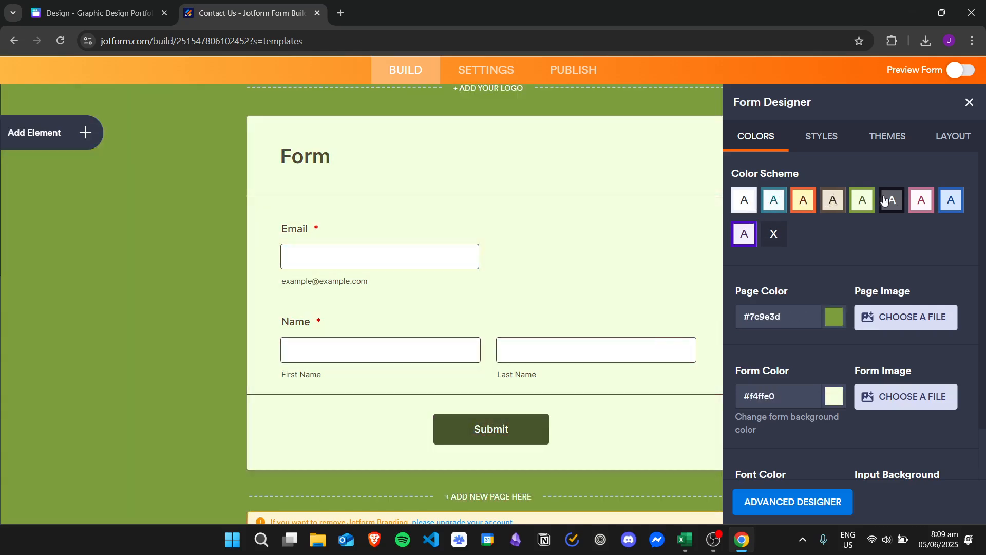
{"action": "left_click", "coordinate": [887, 199]}
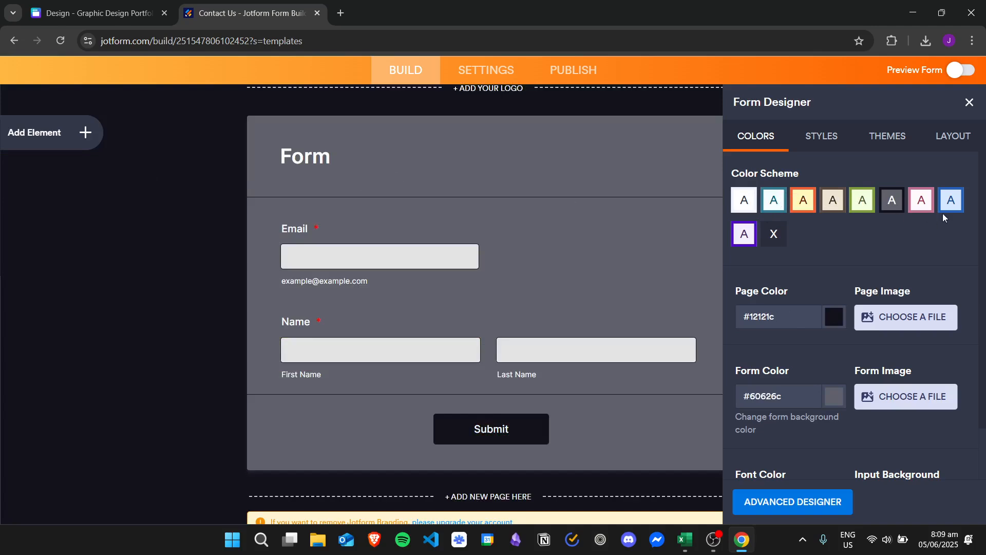
{"action": "left_click", "coordinate": [920, 201]}
{"action": "left_click", "coordinate": [951, 200]}
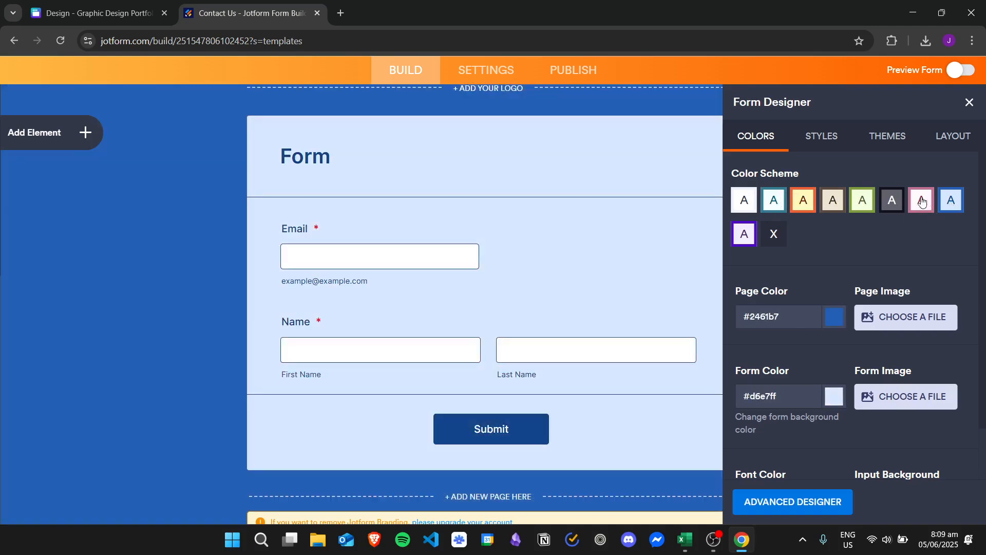
{"action": "left_click", "coordinate": [921, 201]}
{"action": "left_click", "coordinate": [892, 200]}
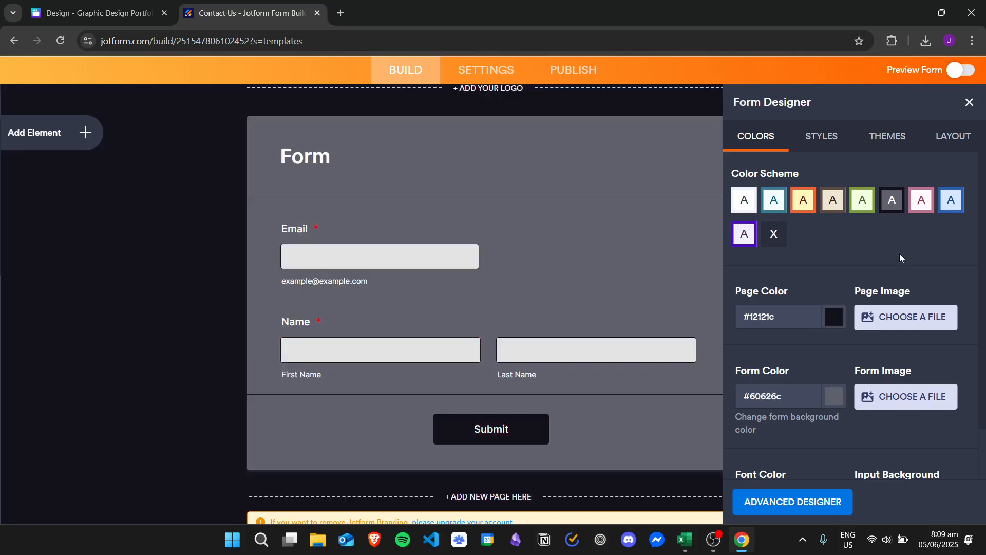
Check the Canva portfolio's "Reach Out to Me" section, try the green color scheme on the form and reapply the dark grey one.
{"action": "left_click", "coordinate": [98, 13]}
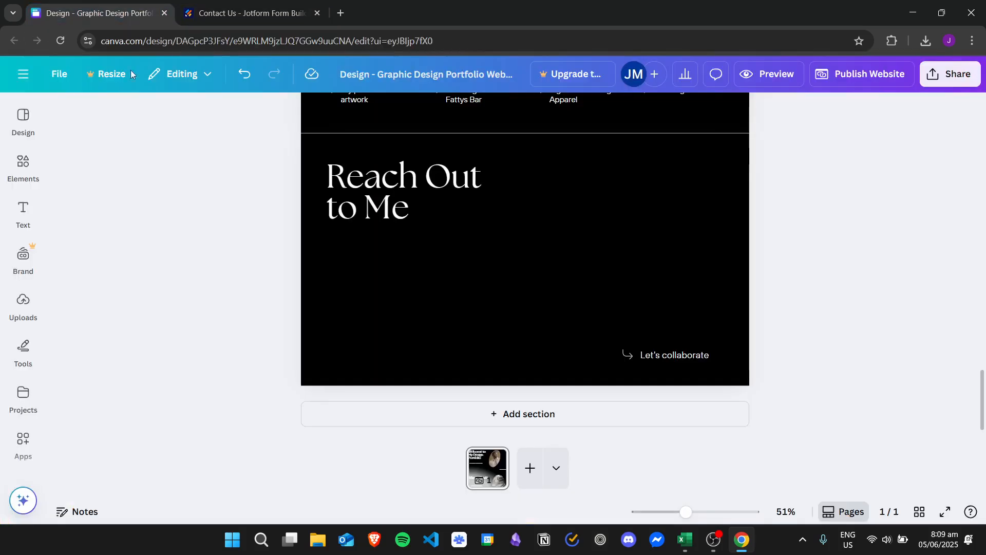
{"action": "left_click", "coordinate": [247, 13]}
{"action": "left_click", "coordinate": [866, 205]}
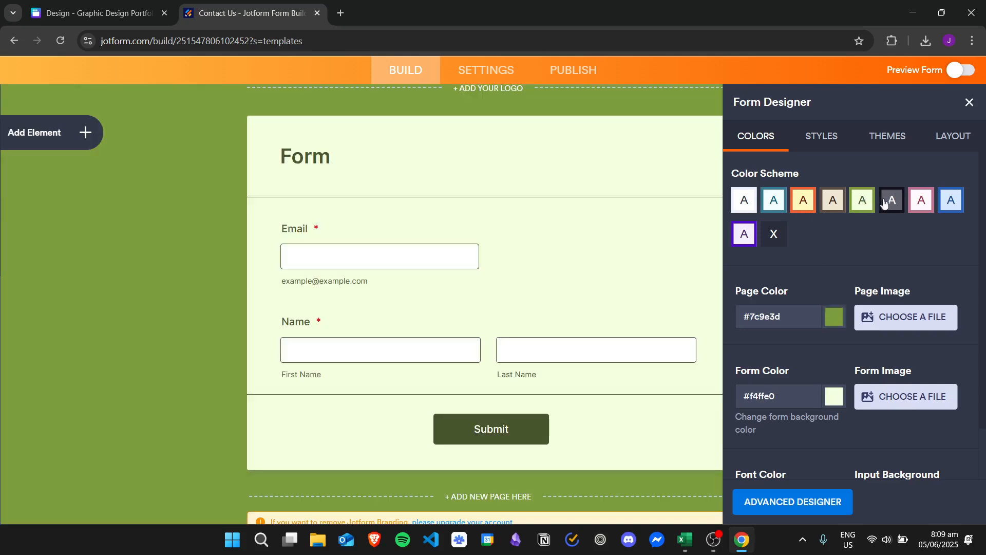
{"action": "left_click", "coordinate": [894, 200]}
Upload violetflower.jpg as the page background image and remove it again.
{"action": "scroll", "coordinate": [937, 248], "scroll_direction": "down", "scroll_amount": 1}
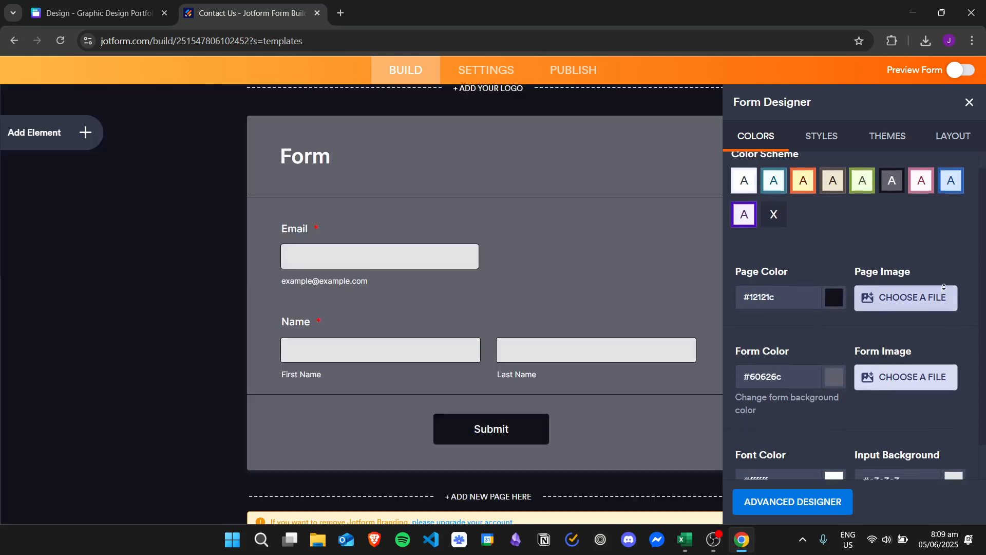
{"action": "middle_click", "coordinate": [917, 199]}
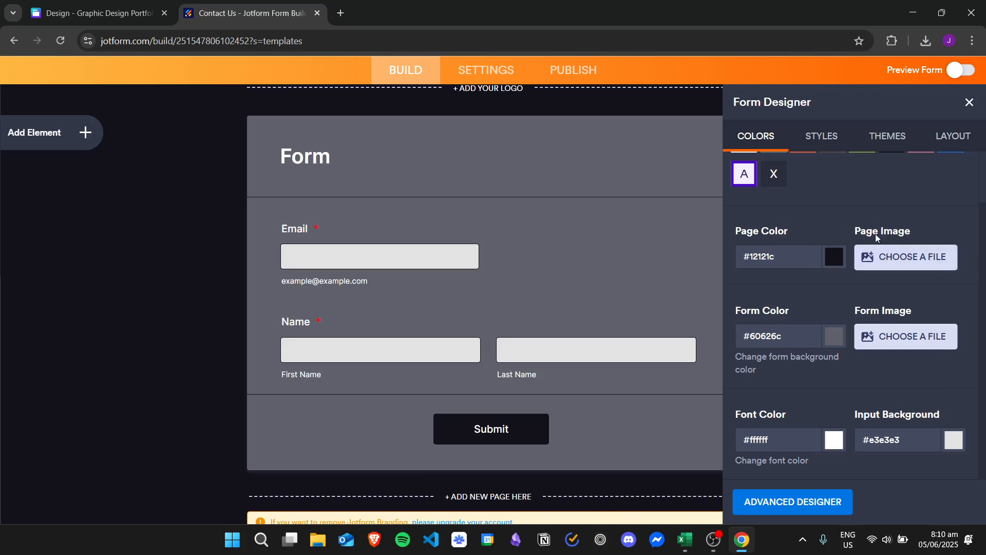
{"action": "left_click", "coordinate": [932, 259]}
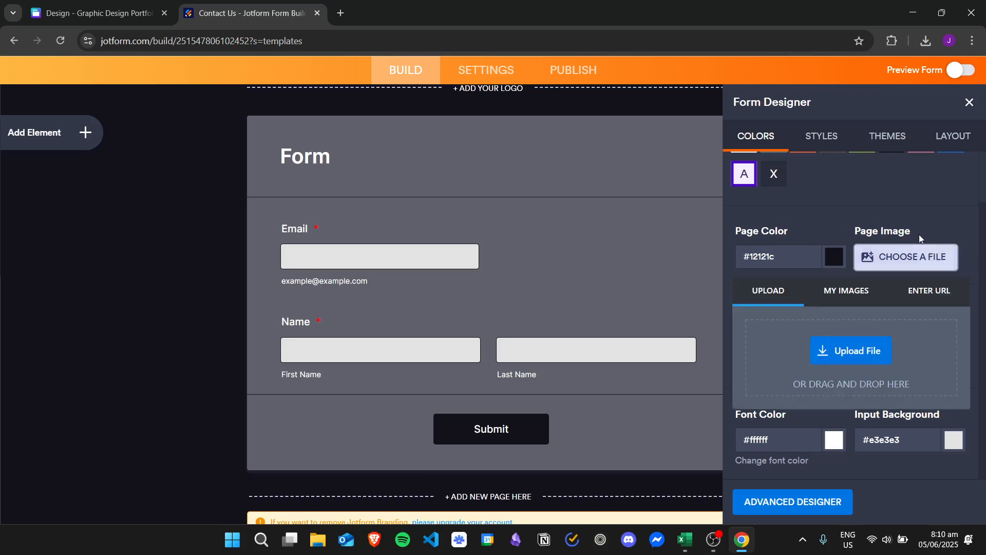
{"action": "left_click", "coordinate": [873, 349]}
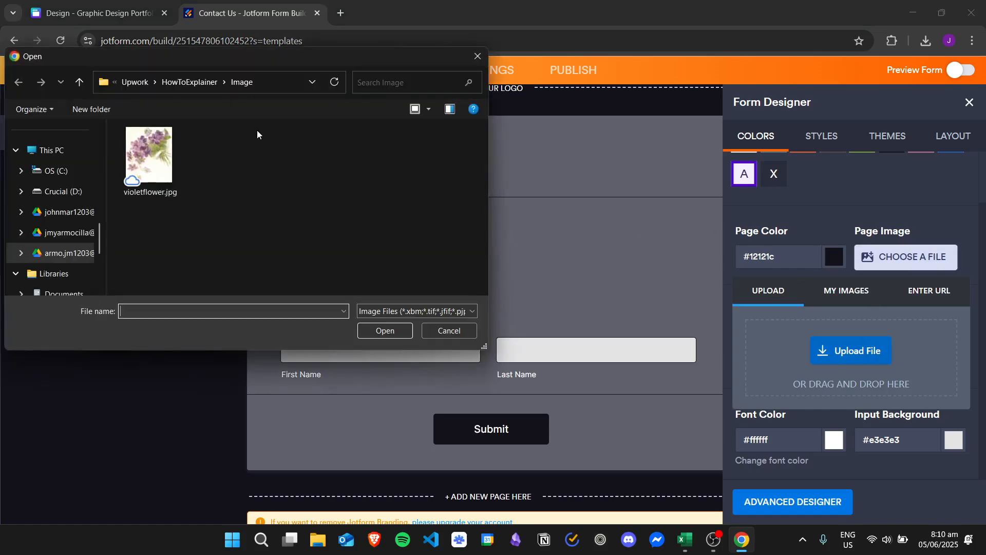
{"action": "double_click", "coordinate": [139, 161]}
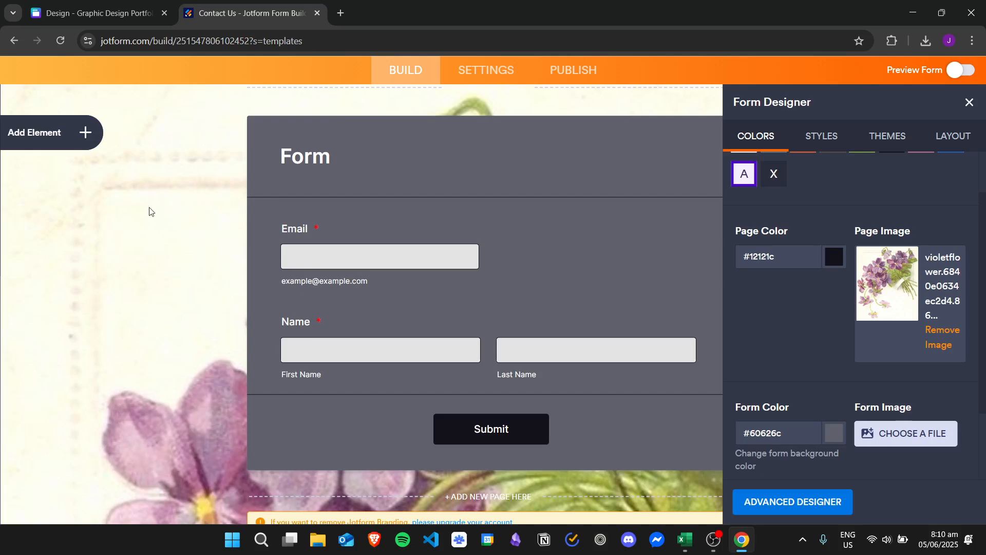
{"action": "left_click", "coordinate": [935, 346]}
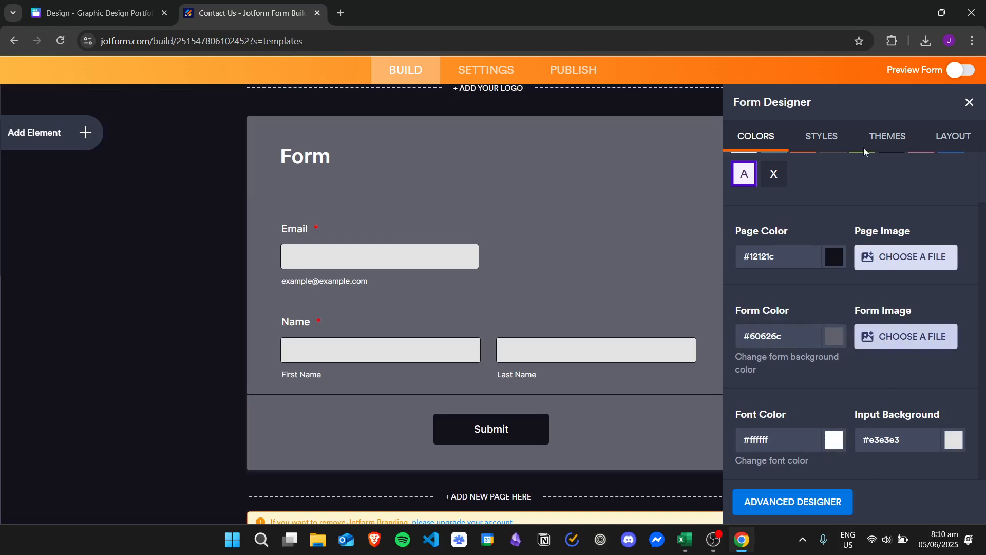
Set the form width to 800 px and the form font to Roboto.
{"action": "scroll", "coordinate": [978, 226], "scroll_direction": "up", "scroll_amount": 2}
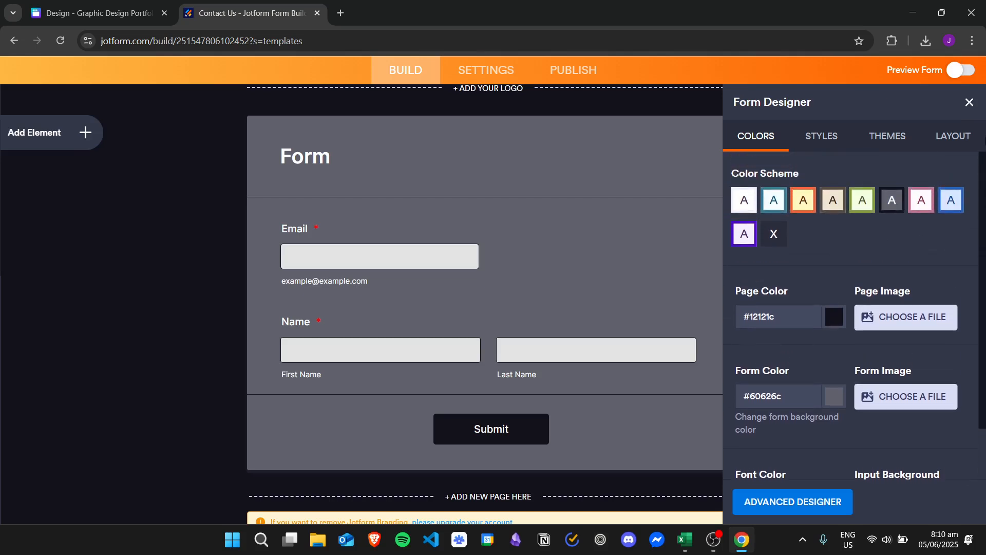
{"action": "left_click", "coordinate": [828, 136]}
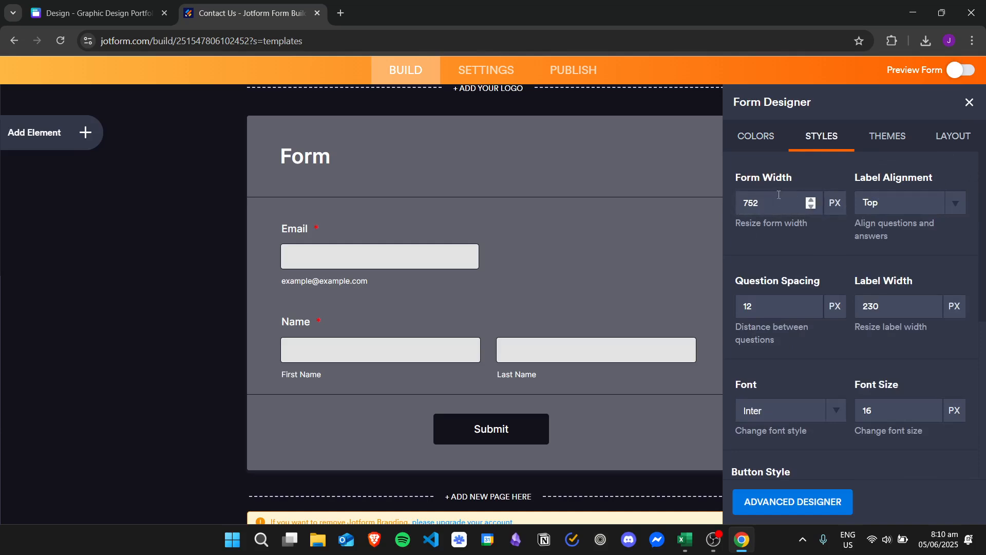
{"action": "left_click_drag", "start_coordinate": [767, 203], "coordinate": [716, 205]}
{"action": "type", "text": "800"}
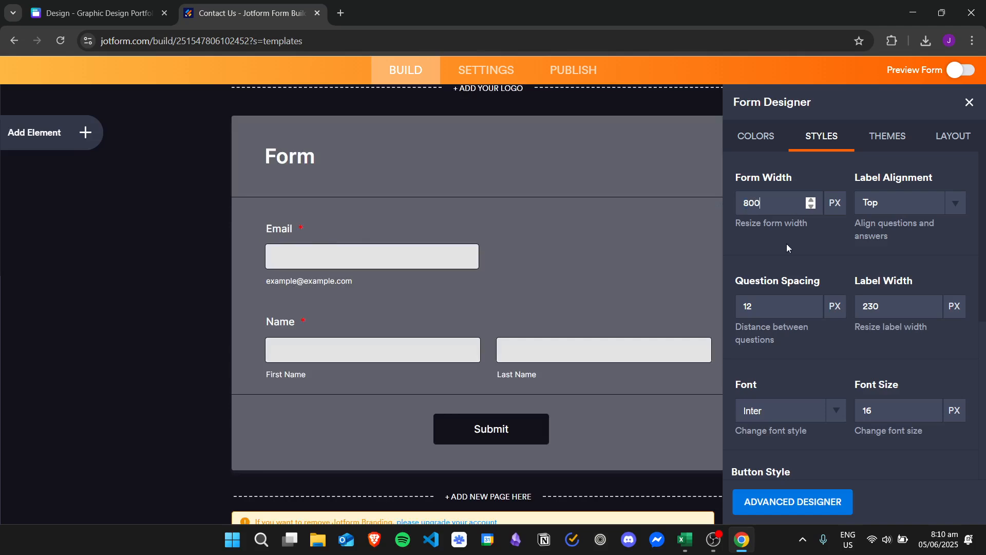
{"action": "scroll", "coordinate": [793, 247], "scroll_direction": "down", "scroll_amount": 2}
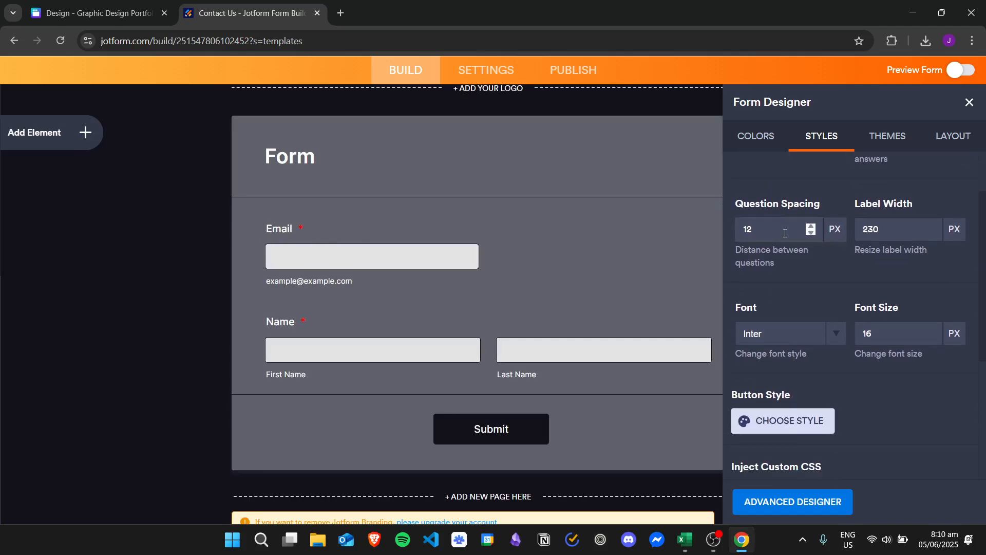
{"action": "left_click", "coordinate": [819, 317]}
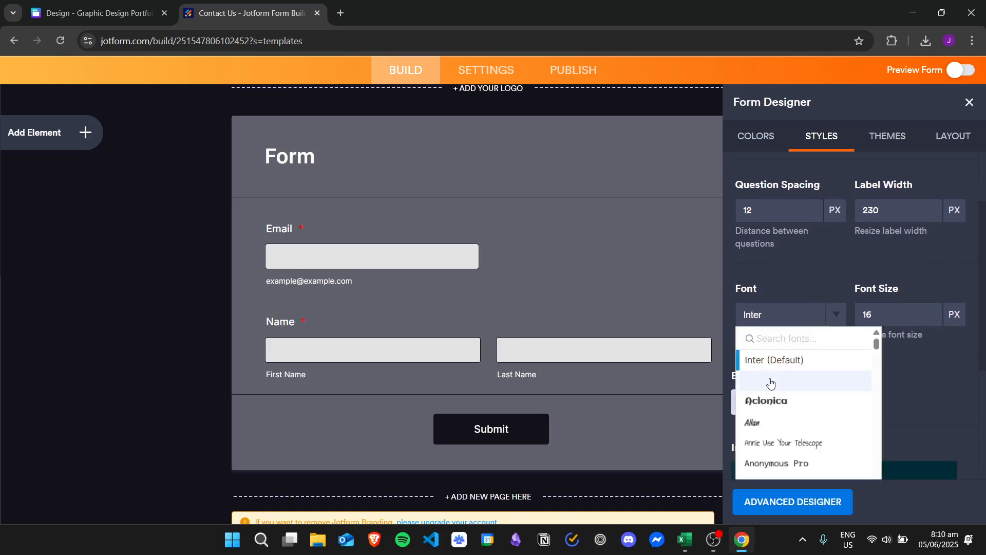
{"action": "left_click", "coordinate": [770, 382]}
{"action": "left_click", "coordinate": [794, 284]}
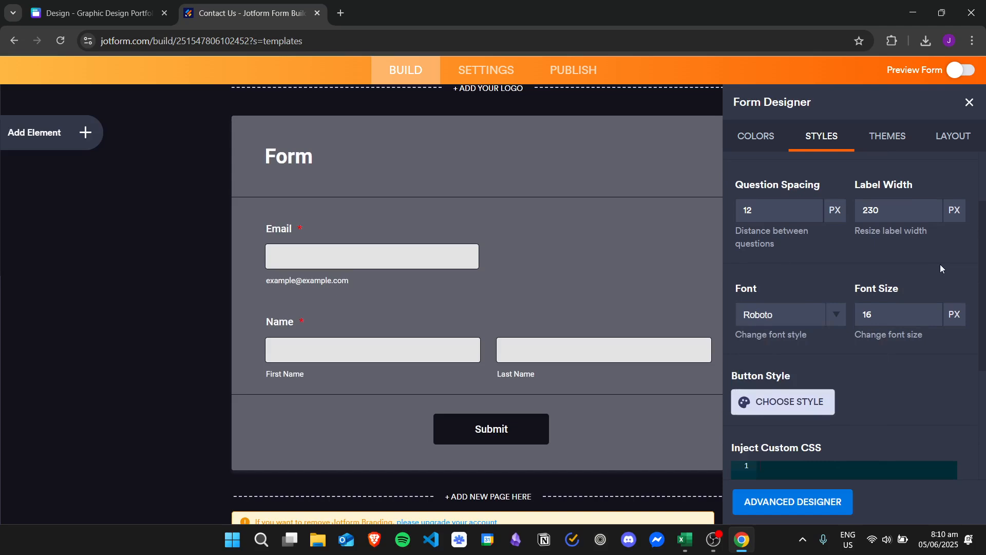
Try several solid-color styles on the Submit button, including yellow, red, orange, green and blue.
{"action": "scroll", "coordinate": [941, 268], "scroll_direction": "down", "scroll_amount": 1}
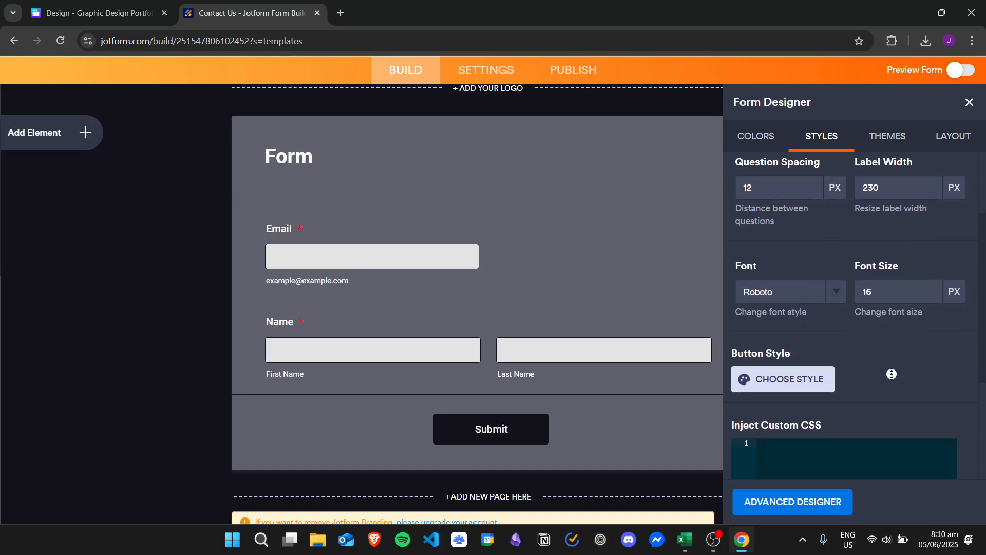
{"action": "scroll", "coordinate": [859, 300], "scroll_direction": "down", "scroll_amount": 4}
{"action": "scroll", "coordinate": [907, 374], "scroll_direction": "down", "scroll_amount": 4}
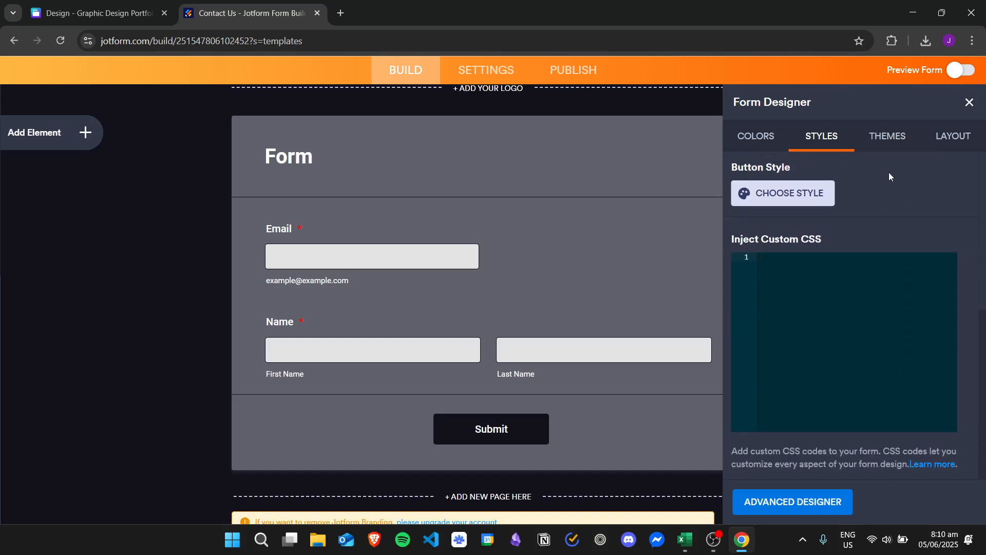
{"action": "scroll", "coordinate": [894, 178], "scroll_direction": "up", "scroll_amount": 3}
{"action": "left_click", "coordinate": [806, 258]}
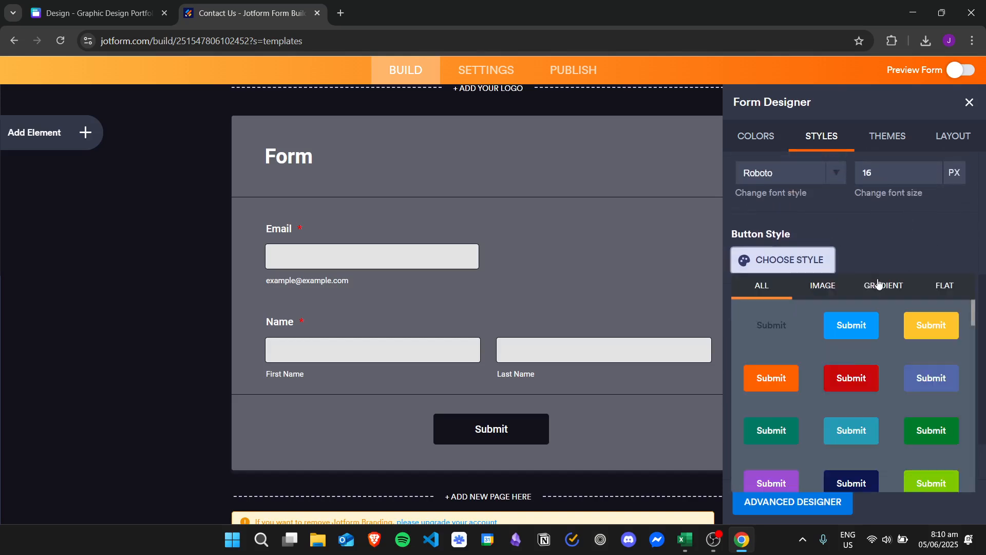
{"action": "left_click", "coordinate": [871, 327]}
{"action": "left_click", "coordinate": [931, 328]}
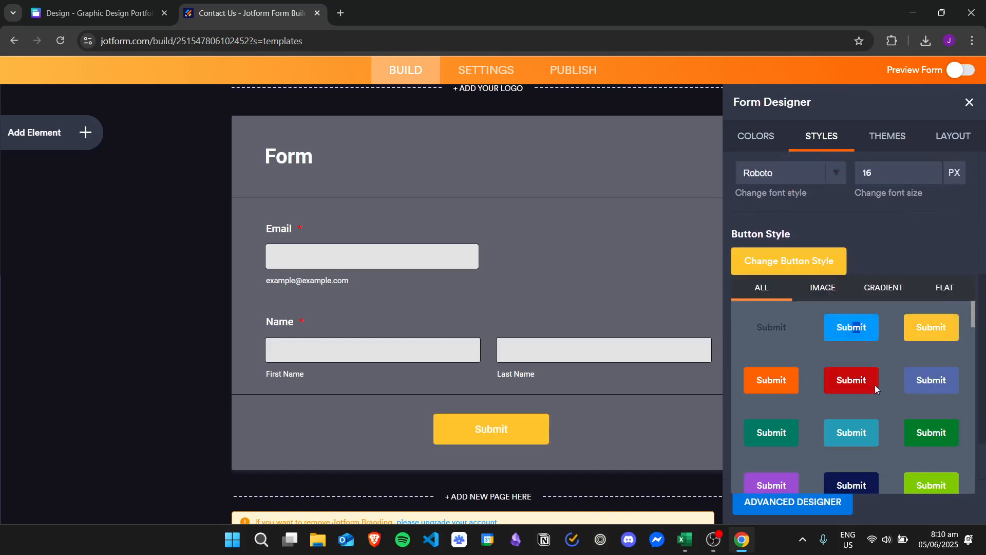
{"action": "left_click", "coordinate": [853, 383]}
{"action": "left_click", "coordinate": [773, 380]}
{"action": "left_click", "coordinate": [773, 432]}
{"action": "left_click", "coordinate": [854, 435]}
{"action": "left_click", "coordinate": [931, 433]}
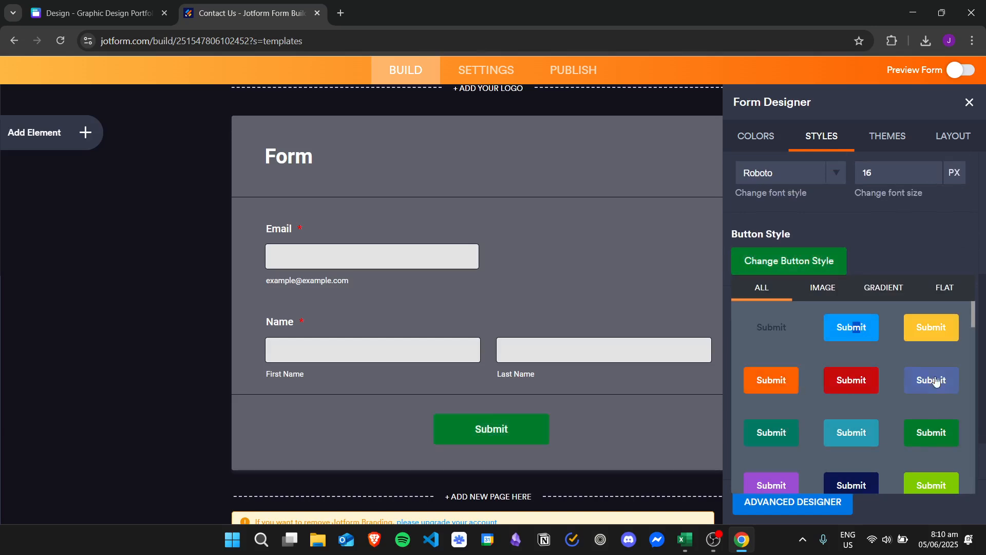
{"action": "left_click", "coordinate": [931, 380]}
Try several image styles on the Submit button, ending with the pink one.
{"action": "left_click", "coordinate": [824, 288]}
{"action": "left_click", "coordinate": [855, 329]}
{"action": "left_click", "coordinate": [779, 332]}
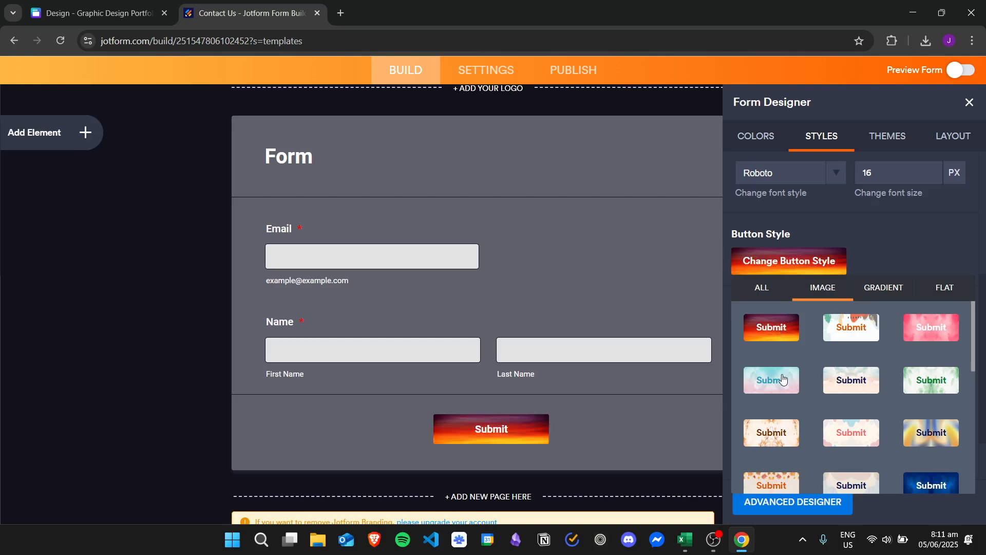
{"action": "left_click", "coordinate": [785, 381]}
{"action": "left_click", "coordinate": [855, 382]}
{"action": "left_click", "coordinate": [931, 381]}
{"action": "left_click", "coordinate": [932, 329]}
Try gradient and flat styles on the Submit button and return it to the default style.
{"action": "left_click", "coordinate": [874, 287]}
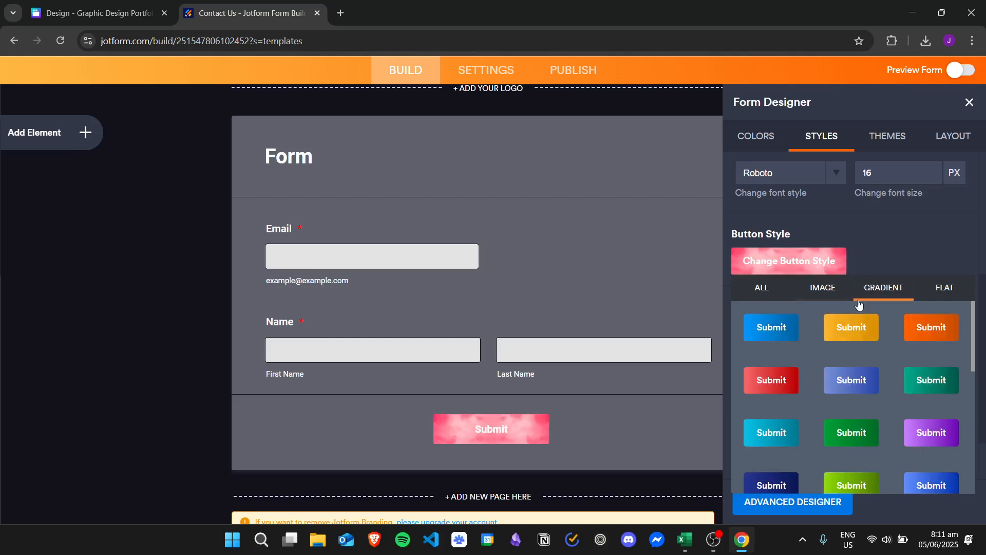
{"action": "left_click", "coordinate": [848, 327]}
{"action": "left_click", "coordinate": [928, 329]}
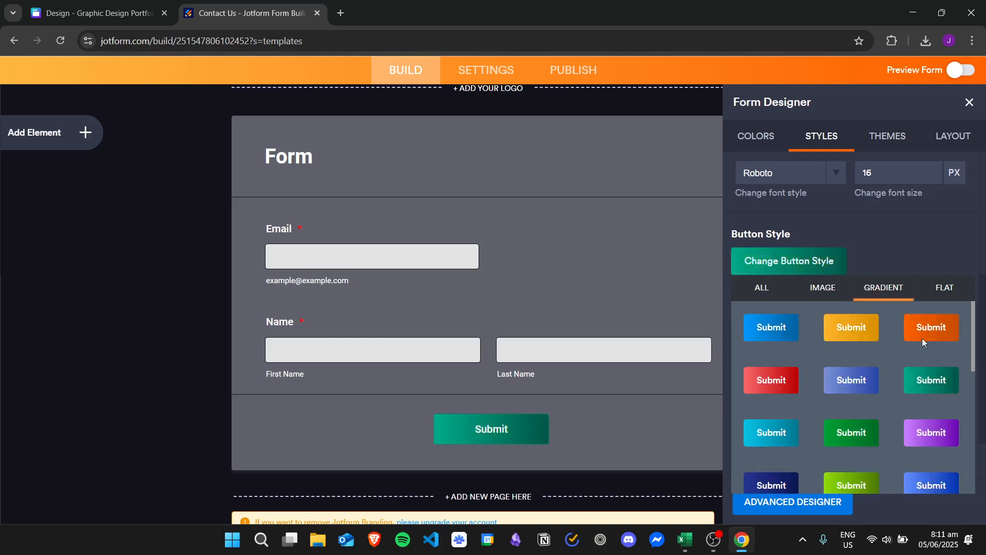
{"action": "left_click", "coordinate": [945, 288]}
{"action": "left_click", "coordinate": [873, 378]}
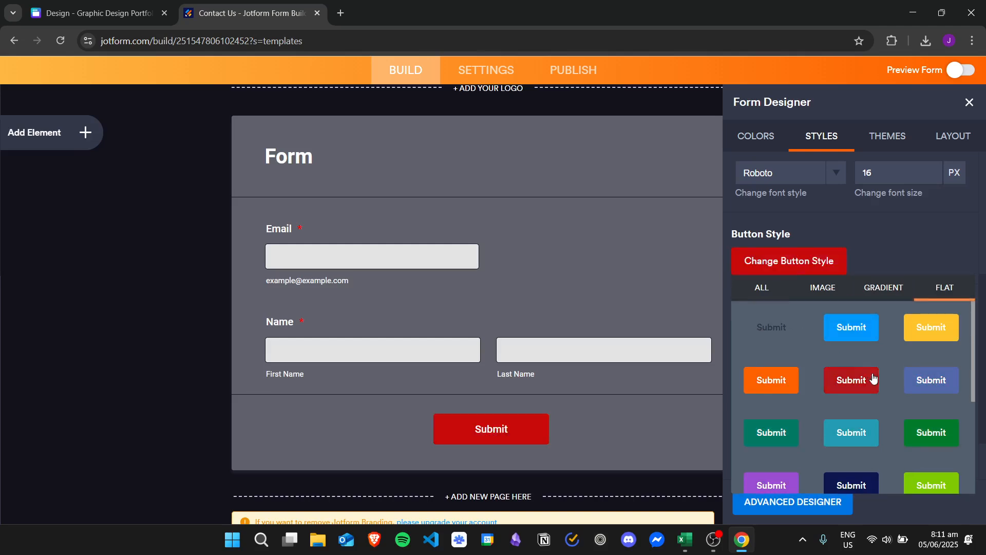
{"action": "left_click", "coordinate": [930, 332]}
{"action": "left_click", "coordinate": [774, 329]}
{"action": "left_click", "coordinate": [771, 288]}
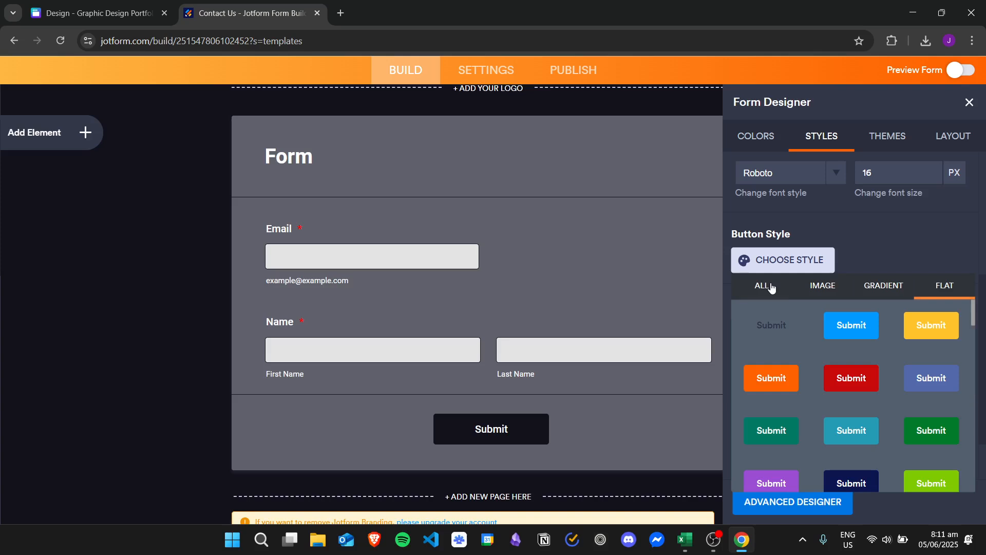
{"action": "left_click", "coordinate": [898, 247]}
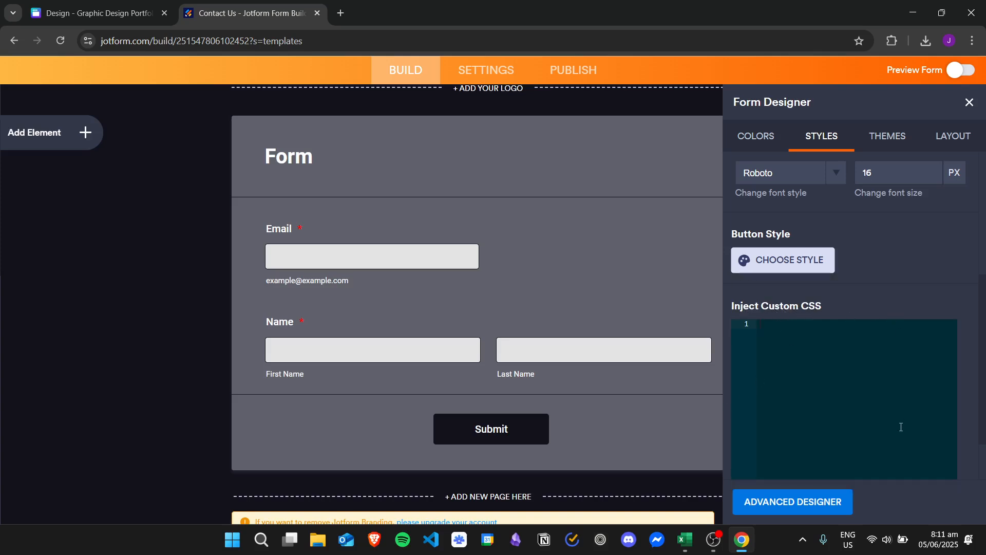
Apply the Purple Galaxy theme to the form and close the form designer.
{"action": "scroll", "coordinate": [889, 275], "scroll_direction": "up", "scroll_amount": 5}
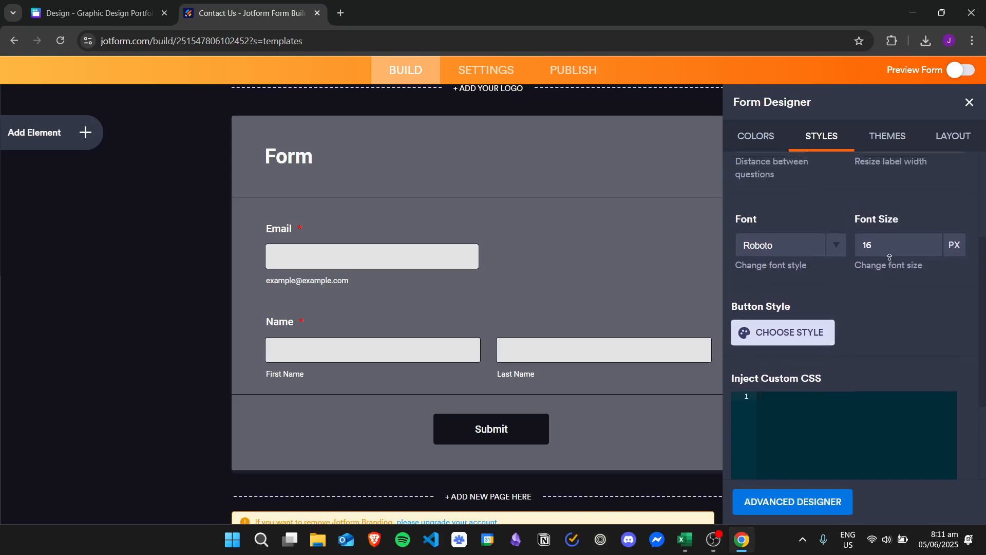
{"action": "left_click", "coordinate": [876, 138]}
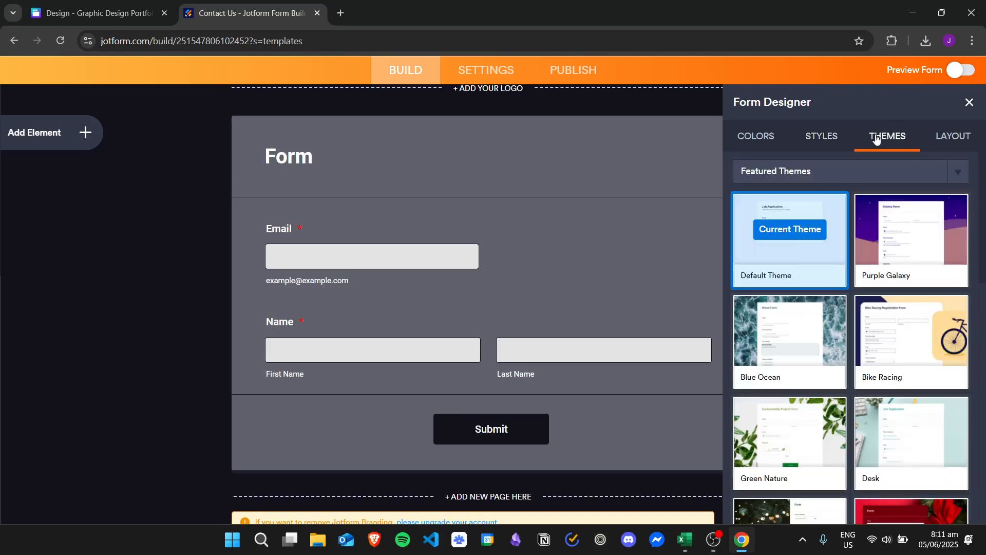
{"action": "left_click", "coordinate": [904, 231]}
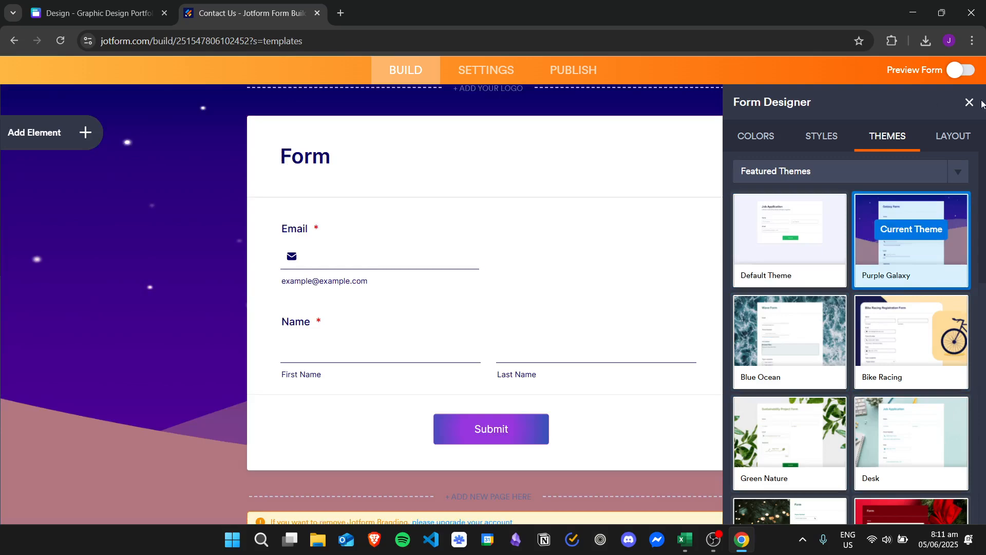
{"action": "left_click", "coordinate": [969, 102]}
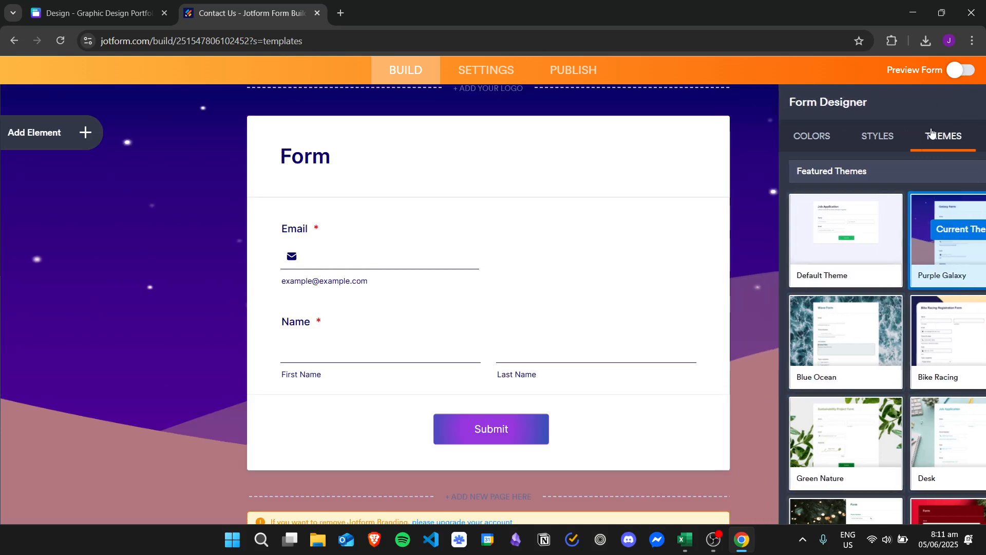
Apply the Default Theme and the dark gray color scheme with page color #12121c to the form.
{"action": "scroll", "coordinate": [763, 349], "scroll_direction": "down", "scroll_amount": 2}
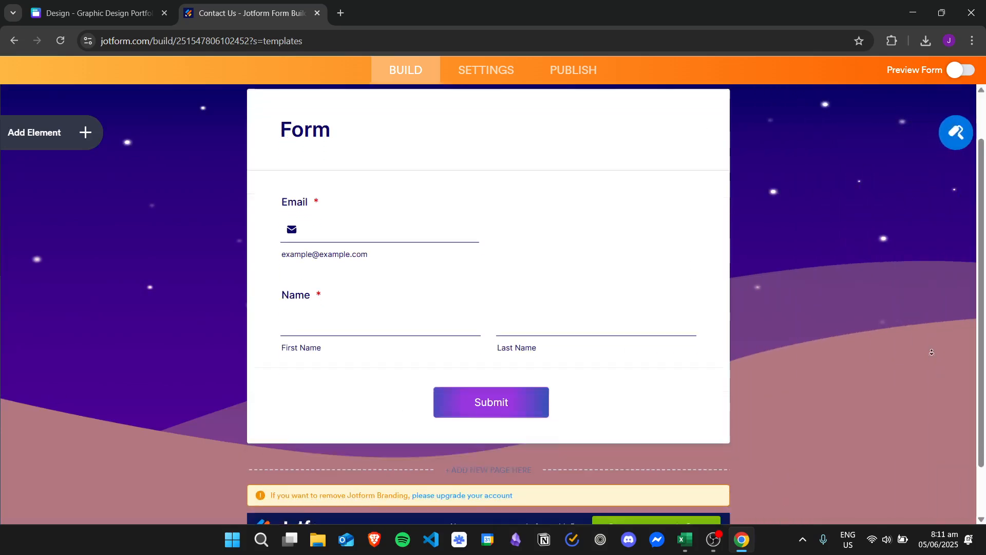
{"action": "scroll", "coordinate": [920, 395], "scroll_direction": "up", "scroll_amount": 4}
{"action": "scroll", "coordinate": [925, 304], "scroll_direction": "down", "scroll_amount": 1}
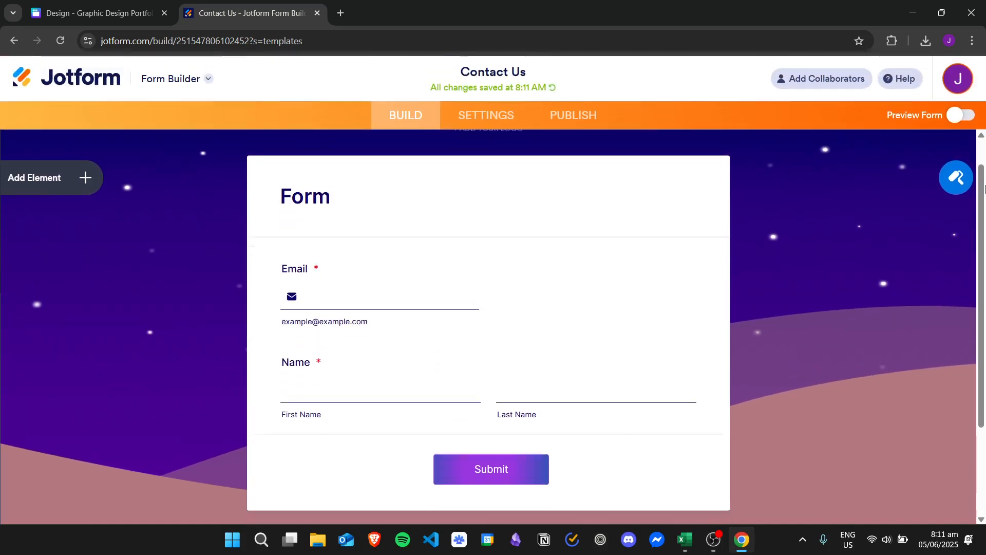
{"action": "left_click", "coordinate": [944, 180]}
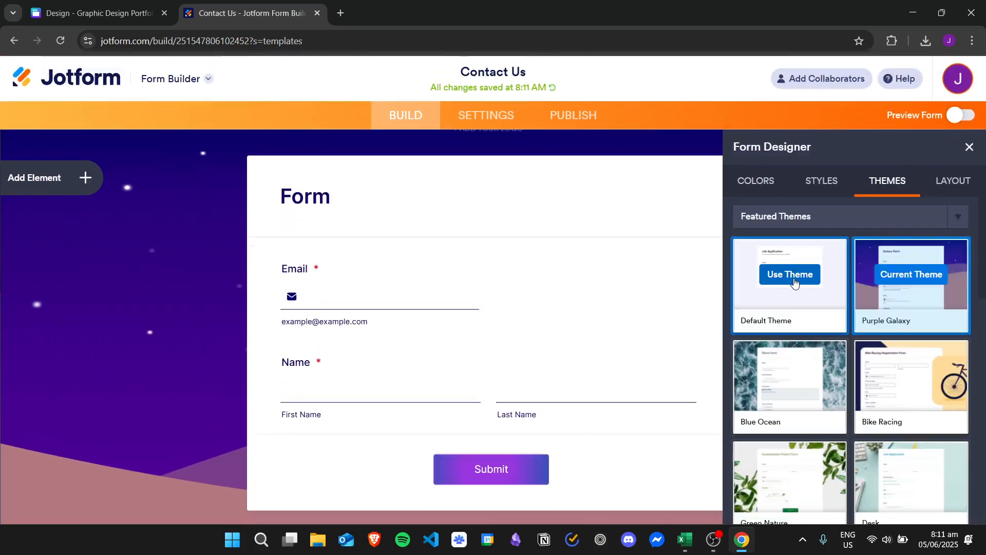
{"action": "left_click", "coordinate": [789, 274]}
{"action": "left_click", "coordinate": [754, 182]}
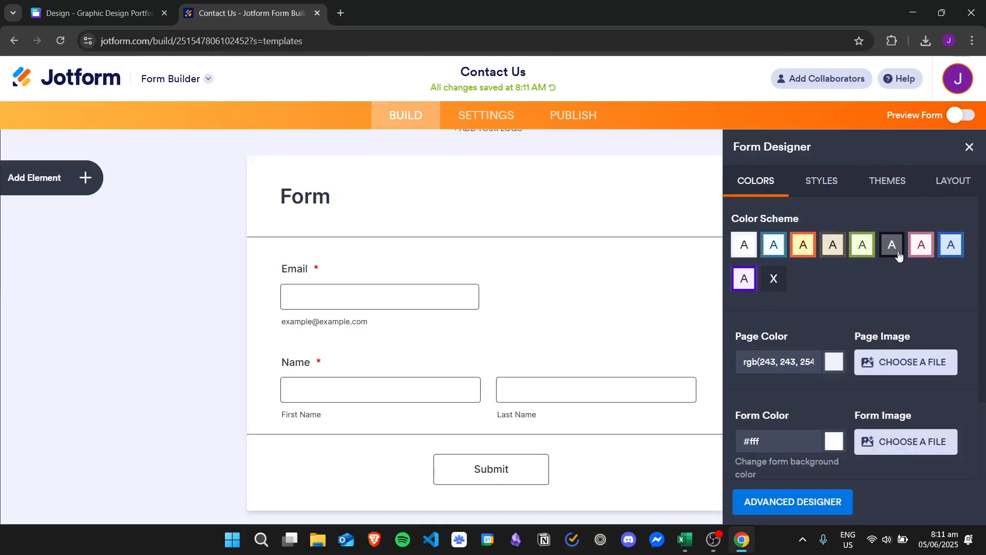
{"action": "left_click", "coordinate": [891, 246]}
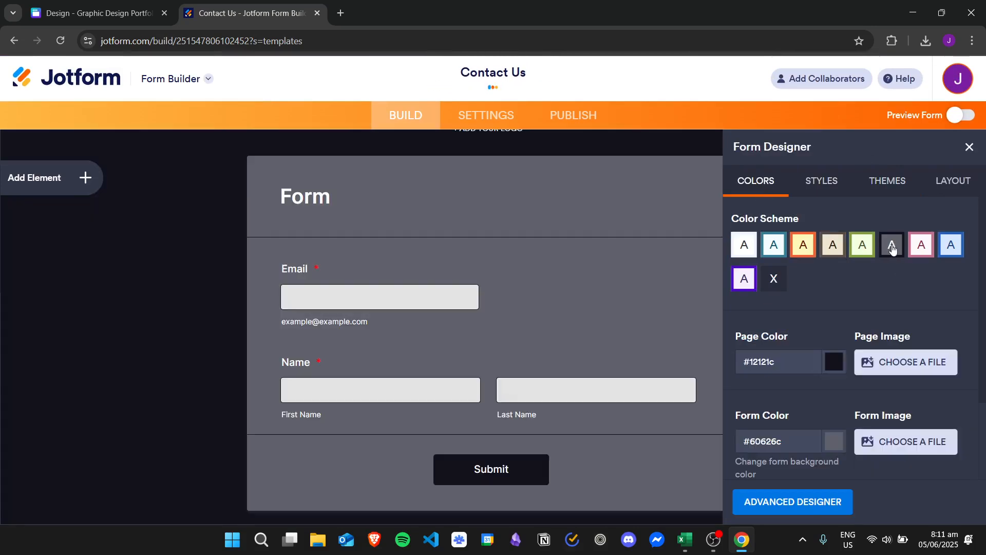
{"action": "left_click", "coordinate": [970, 147]}
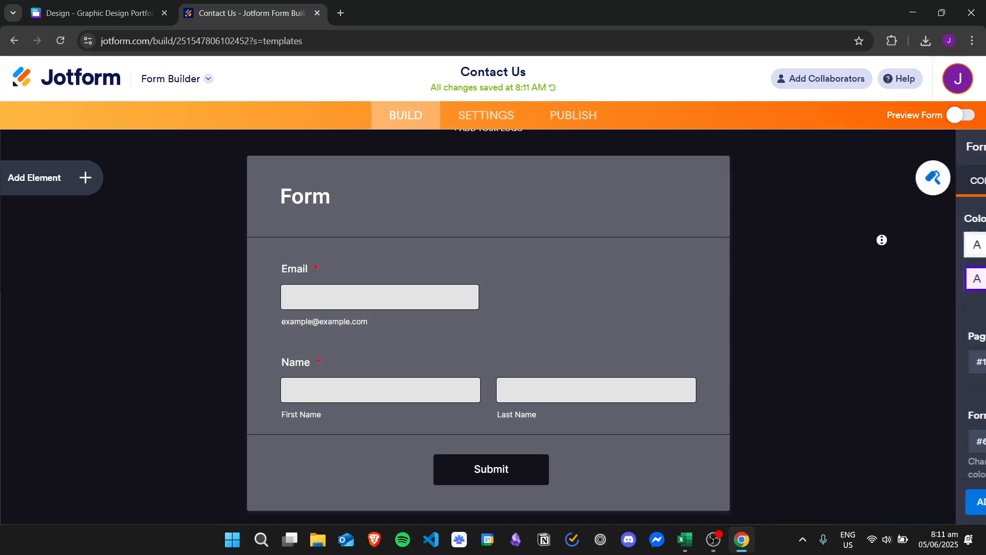
Check the form designer's Classic Form and Card Form layout options and look over the form.
{"action": "scroll", "coordinate": [891, 330], "scroll_direction": "down", "scroll_amount": 3}
{"action": "scroll", "coordinate": [880, 271], "scroll_direction": "up", "scroll_amount": 1}
{"action": "left_click", "coordinate": [965, 123]}
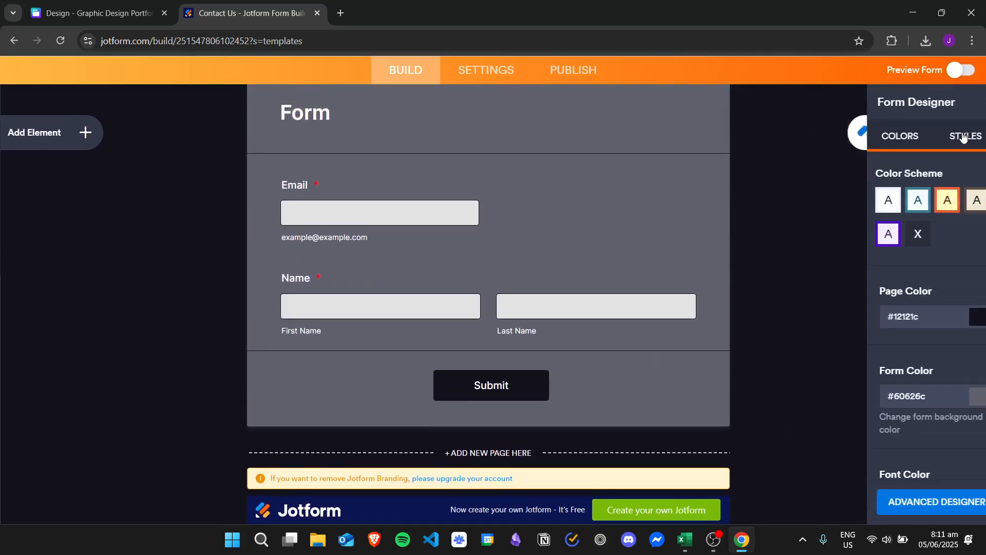
{"action": "left_click", "coordinate": [953, 136]}
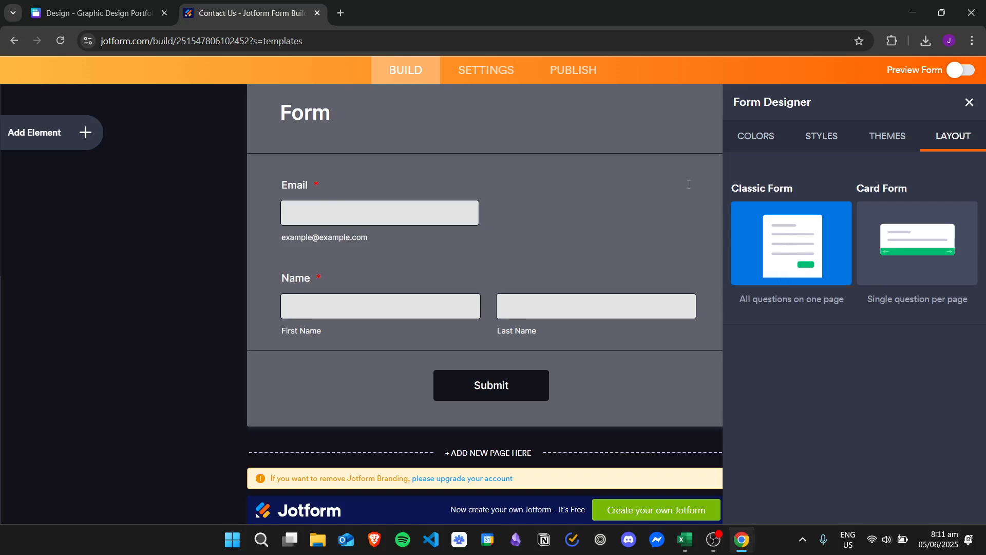
{"action": "left_click", "coordinate": [963, 109]}
{"action": "scroll", "coordinate": [893, 308], "scroll_direction": "down", "scroll_amount": 2}
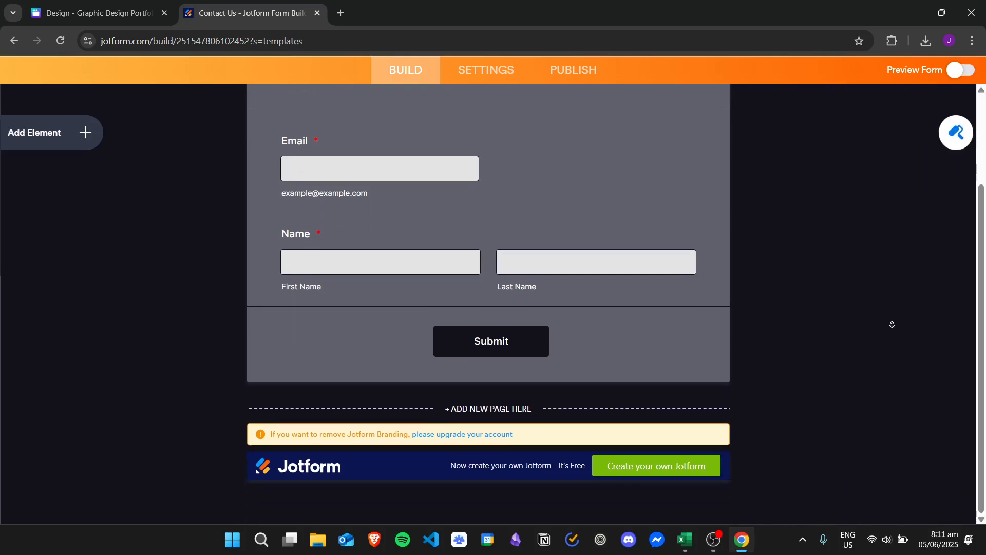
{"action": "scroll", "coordinate": [885, 231], "scroll_direction": "up", "scroll_amount": 3}
{"action": "scroll", "coordinate": [891, 257], "scroll_direction": "down", "scroll_amount": 2}
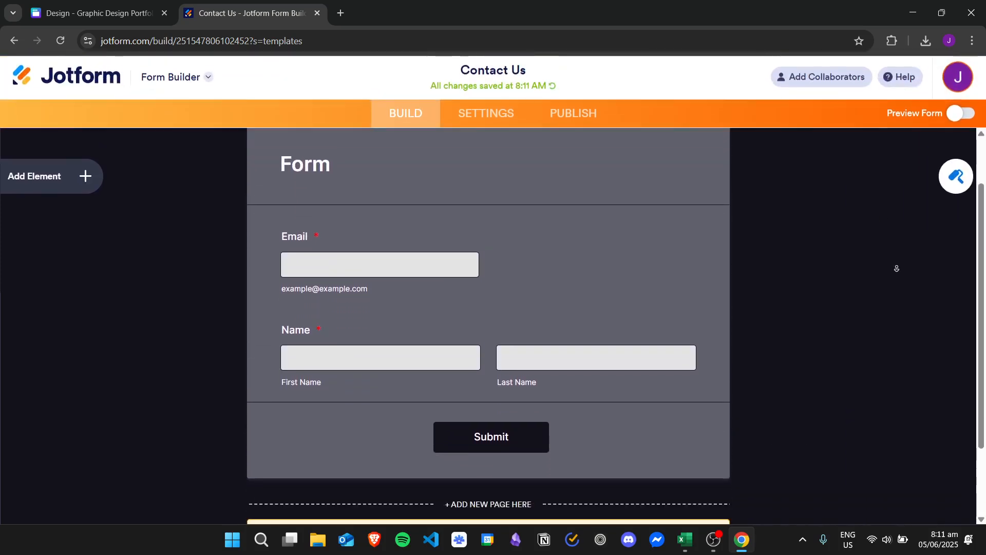
Change the form's heading text to "Contact Me".
{"action": "left_click", "coordinate": [318, 117]}
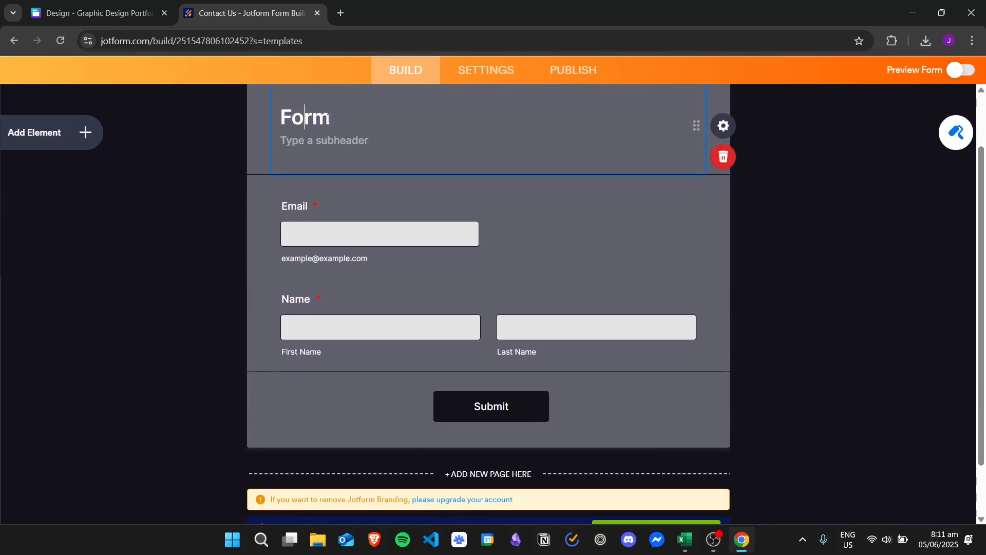
{"action": "scroll", "coordinate": [332, 123], "scroll_direction": "up", "scroll_amount": 1}
{"action": "double_click", "coordinate": [315, 149]}
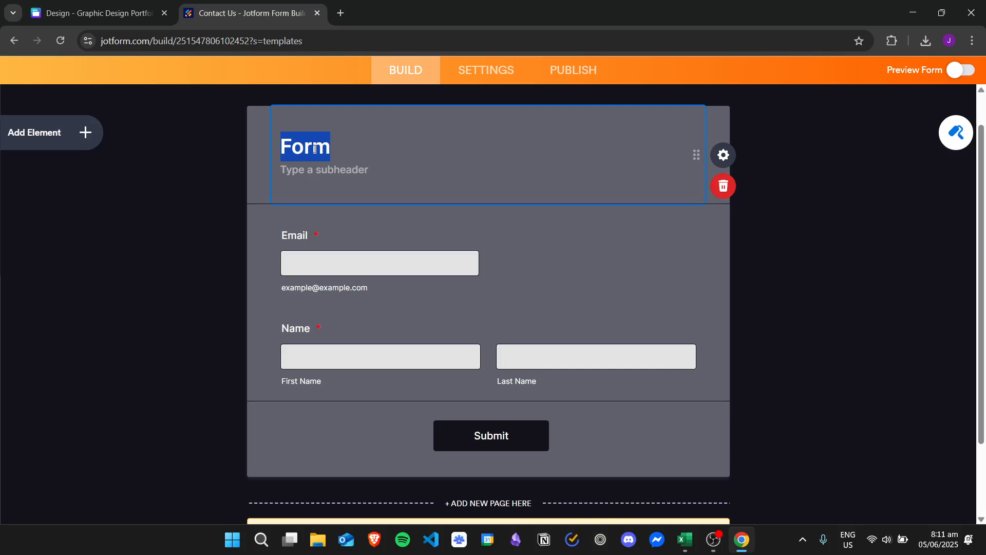
{"action": "type", "text": "Contact M"}
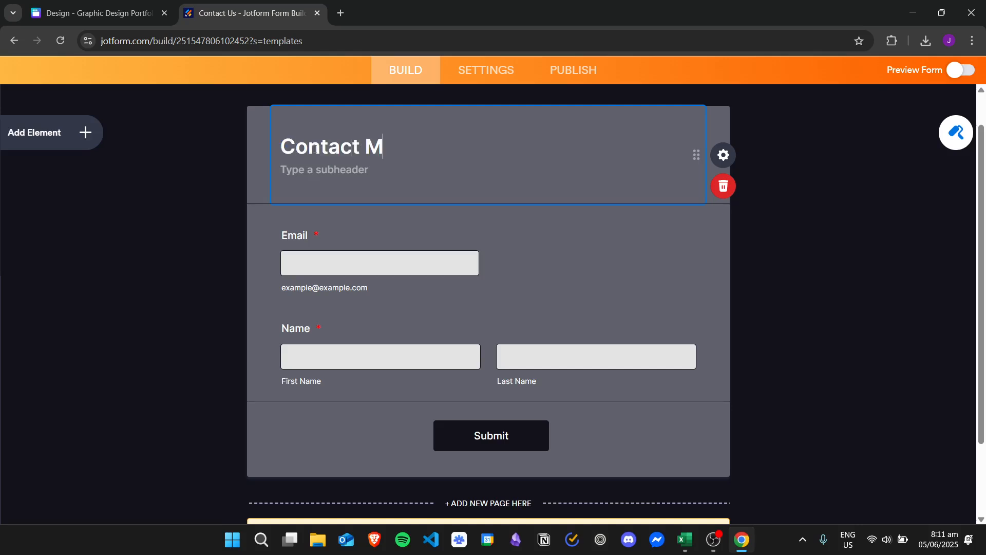
{"action": "type", "text": "e"}
{"action": "left_click", "coordinate": [797, 201]}
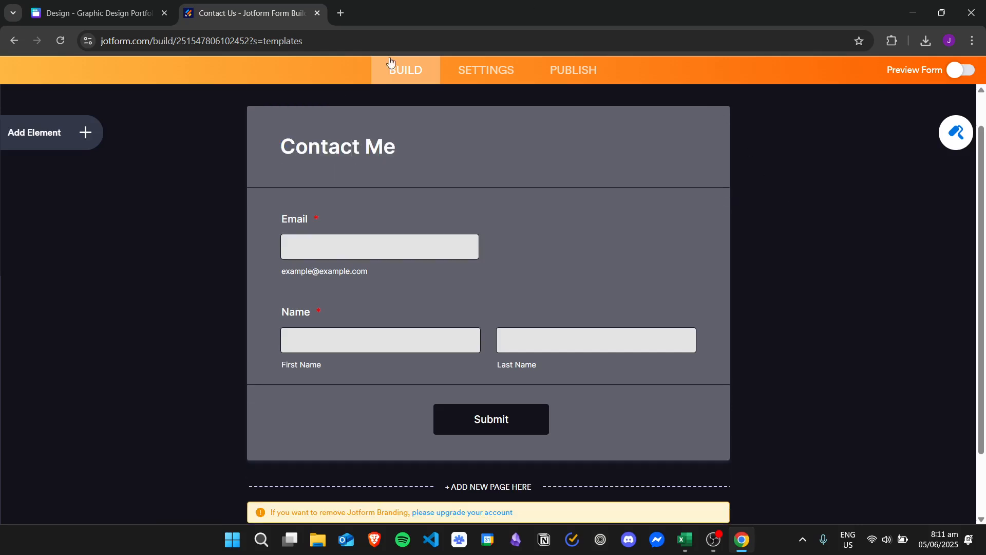
Review the form's general settings, its email notifications and the available condition types.
{"action": "left_click", "coordinate": [494, 71]}
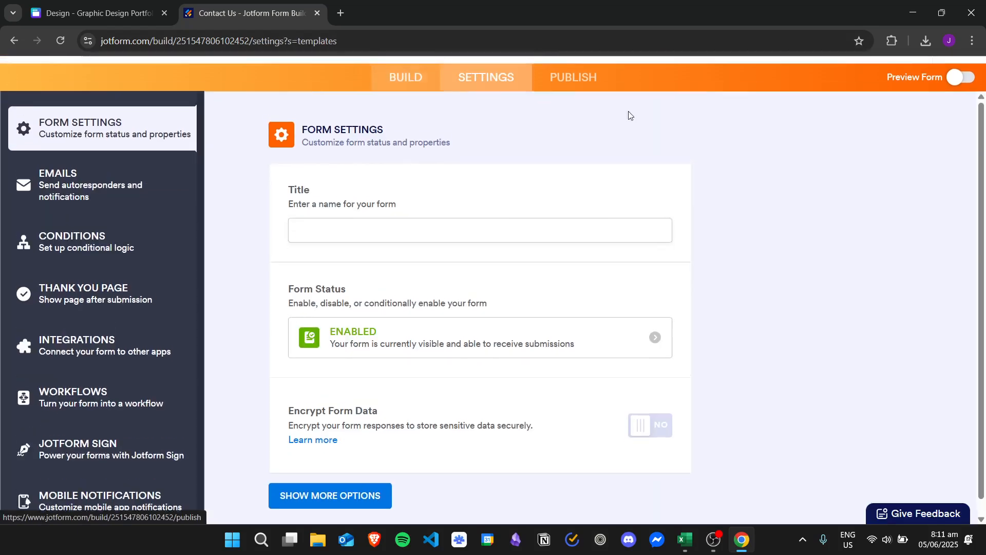
{"action": "scroll", "coordinate": [236, 232], "scroll_direction": "down", "scroll_amount": 1}
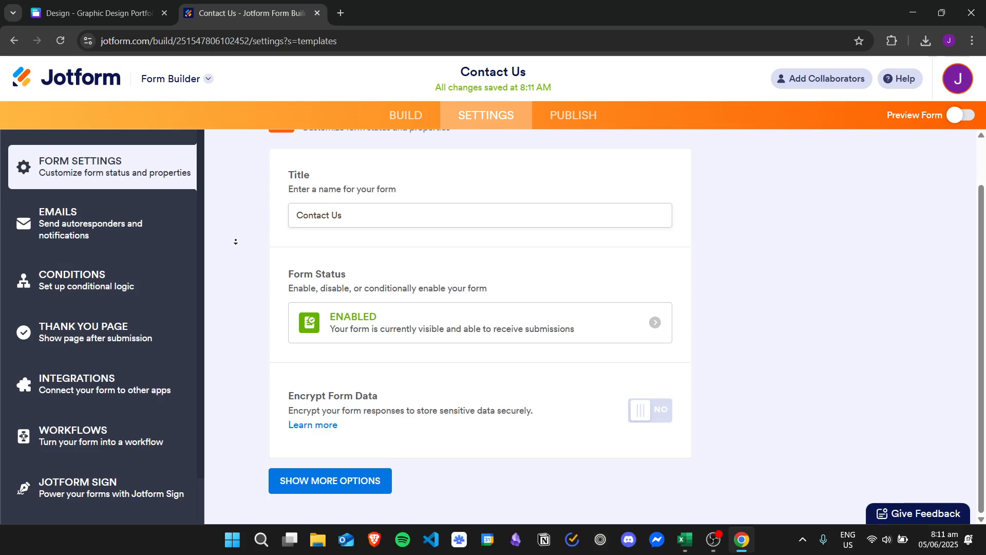
{"action": "scroll", "coordinate": [243, 192], "scroll_direction": "up", "scroll_amount": 1}
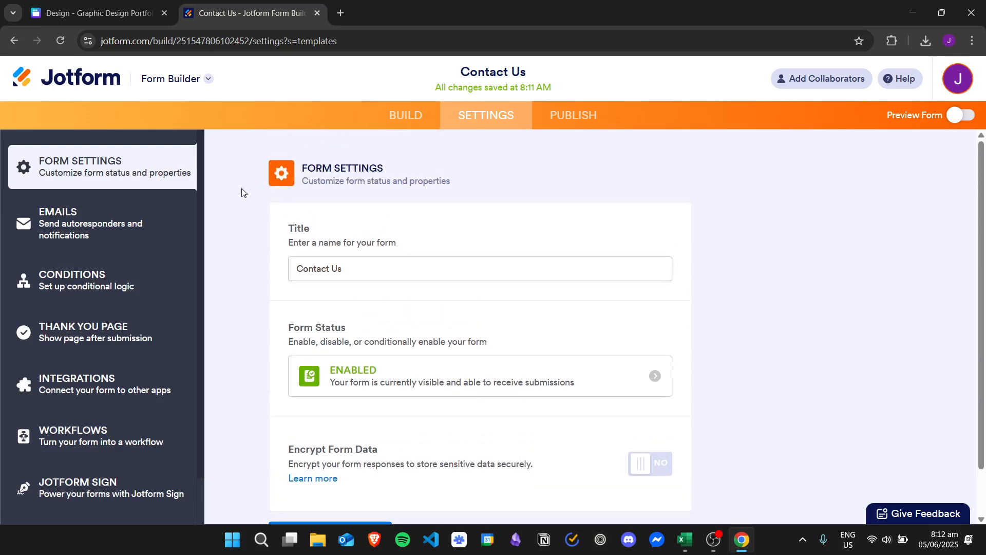
{"action": "scroll", "coordinate": [224, 248], "scroll_direction": "down", "scroll_amount": 1}
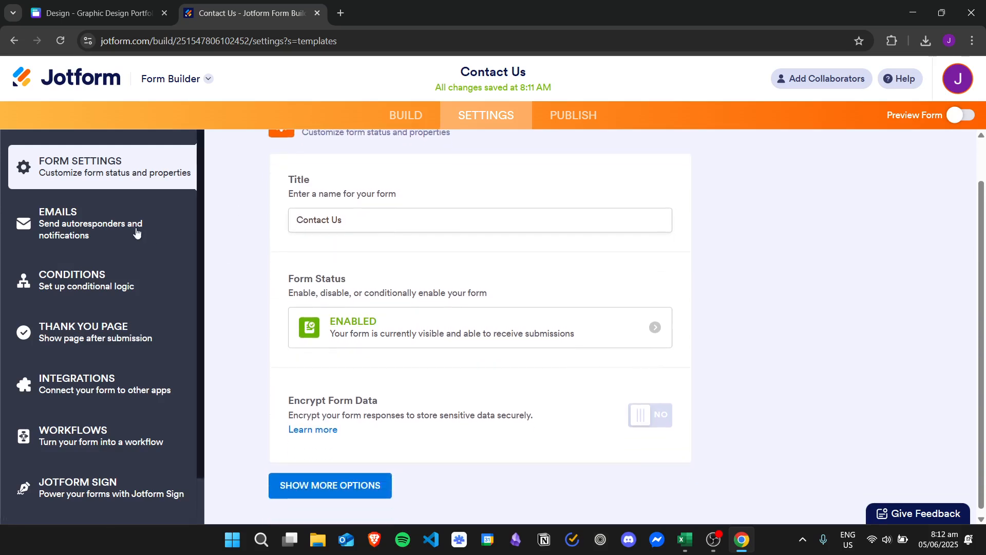
{"action": "left_click", "coordinate": [101, 221]}
{"action": "mouse_move", "coordinate": [538, 270]}
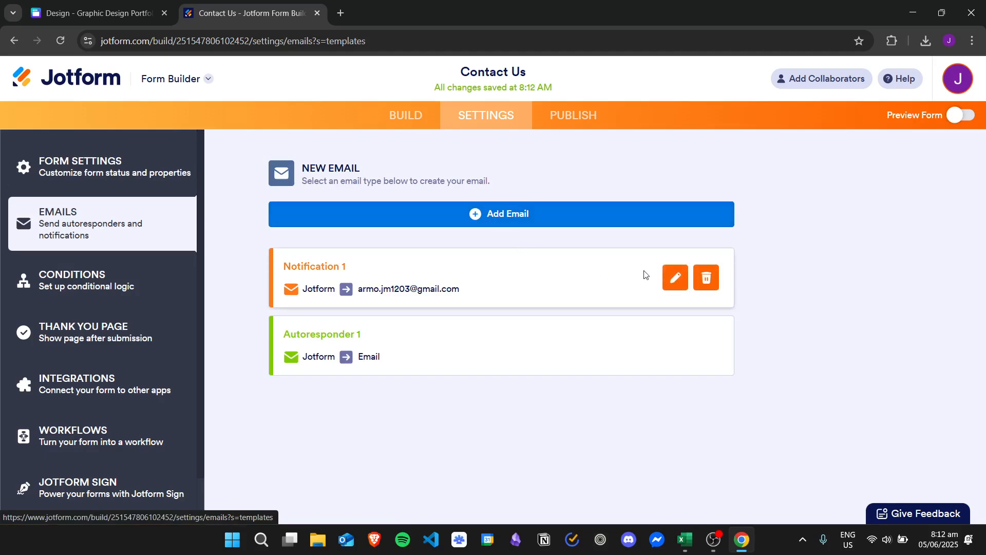
{"action": "left_click", "coordinate": [141, 270]}
{"action": "scroll", "coordinate": [238, 247], "scroll_direction": "down", "scroll_amount": 1}
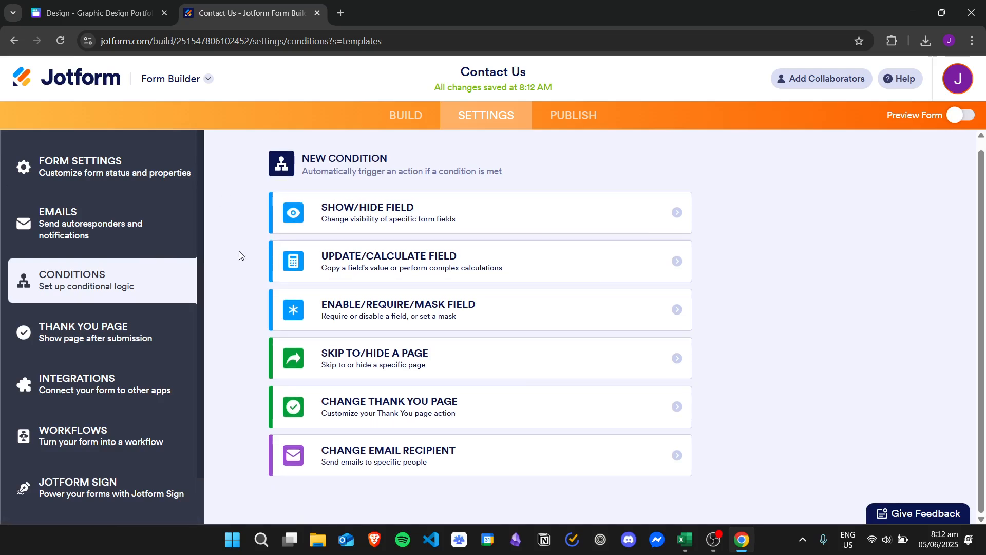
{"action": "scroll", "coordinate": [239, 199], "scroll_direction": "up", "scroll_amount": 1}
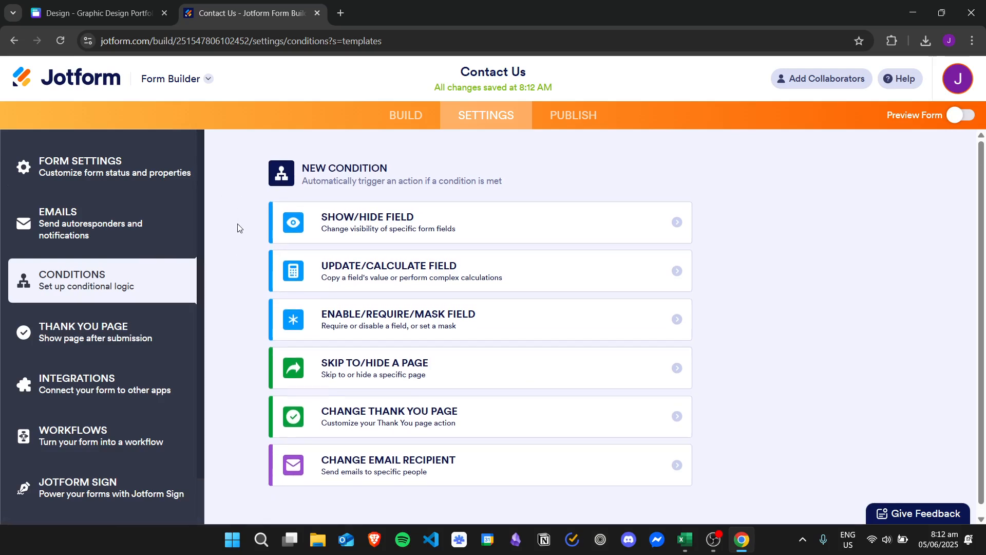
Examine the Thank You page and browse the integrations, workflows, Jotform Sign, general and email settings.
{"action": "left_click", "coordinate": [134, 329]}
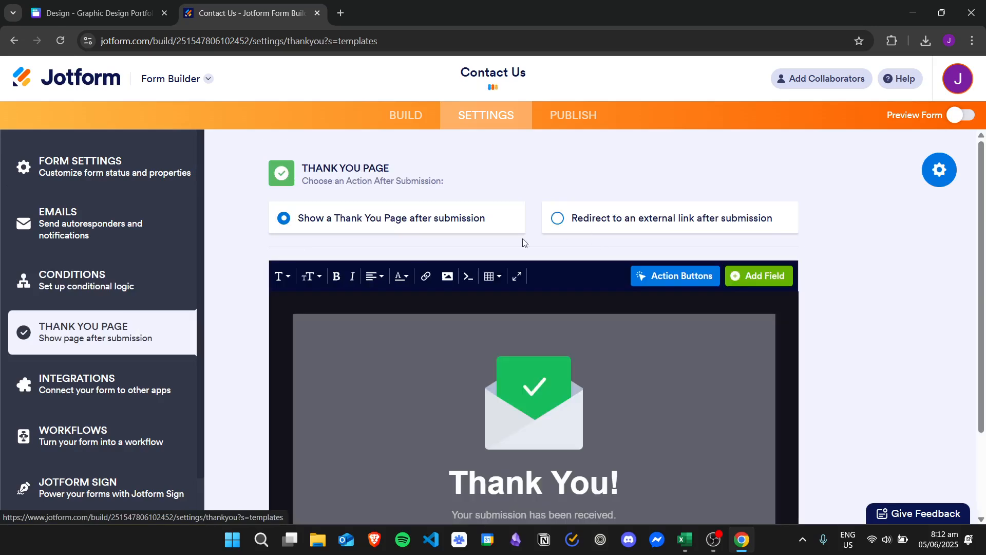
{"action": "scroll", "coordinate": [244, 242], "scroll_direction": "down", "scroll_amount": 2}
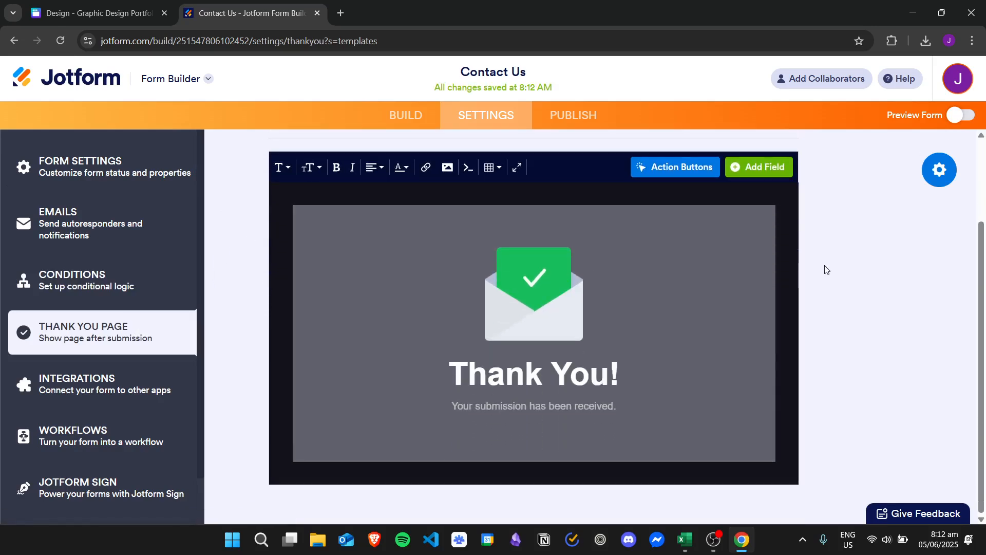
{"action": "left_click", "coordinate": [137, 386]}
{"action": "left_click", "coordinate": [145, 438]}
{"action": "left_click", "coordinate": [153, 495]}
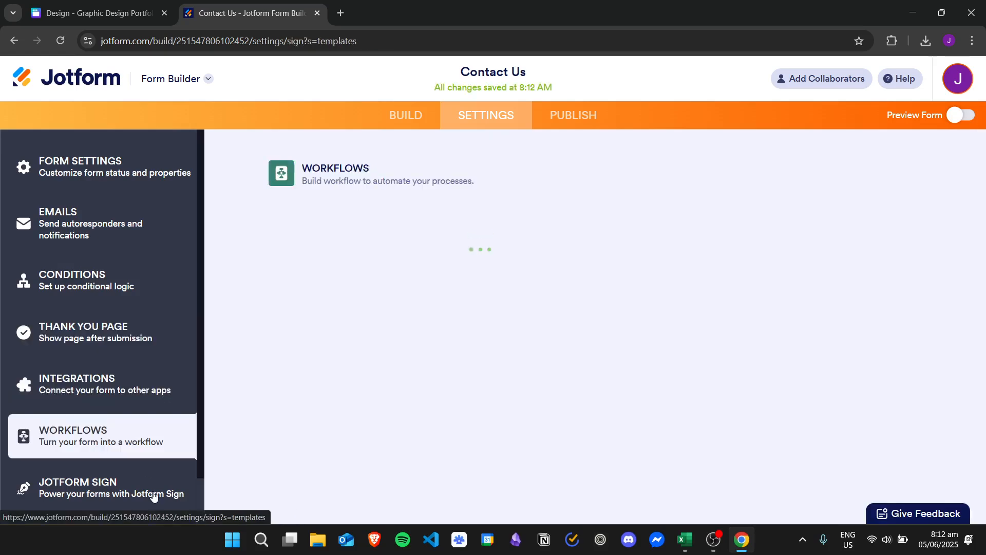
{"action": "left_click", "coordinate": [140, 179]}
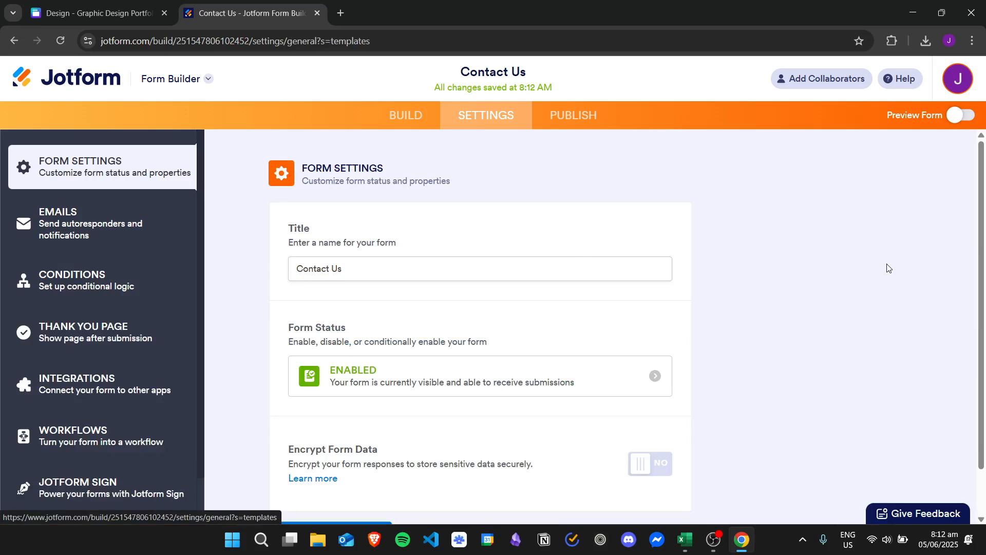
{"action": "left_click", "coordinate": [71, 233]}
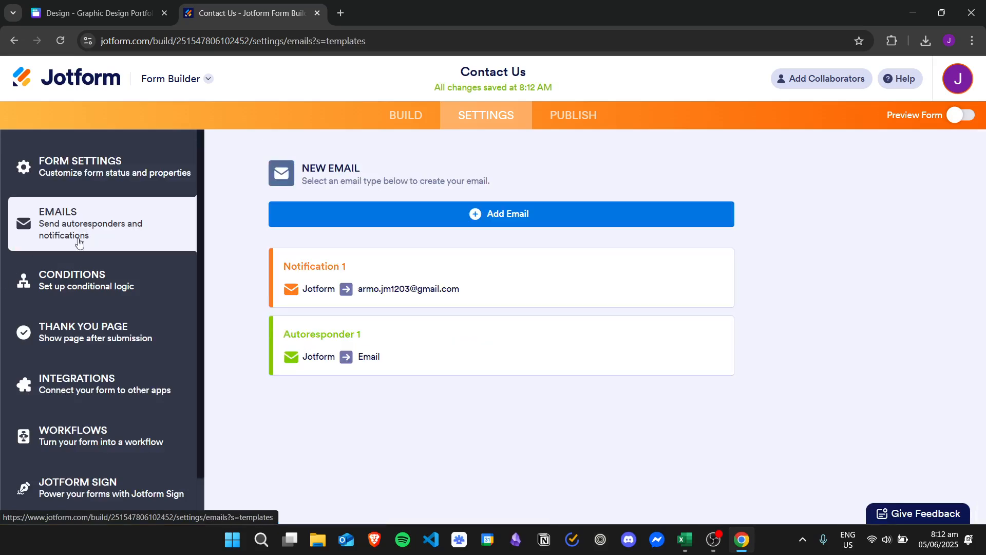
{"action": "left_click", "coordinate": [130, 167]}
Look over the form in the builder once more and copy its direct share link for publishing.
{"action": "left_click", "coordinate": [399, 117]}
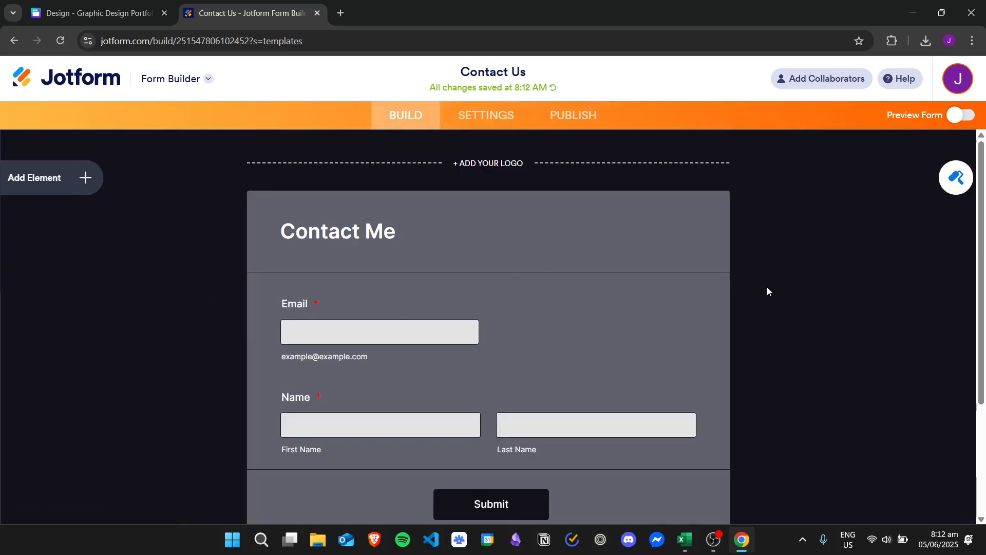
{"action": "scroll", "coordinate": [766, 286], "scroll_direction": "down", "scroll_amount": 3}
{"action": "scroll", "coordinate": [793, 384], "scroll_direction": "up", "scroll_amount": 3}
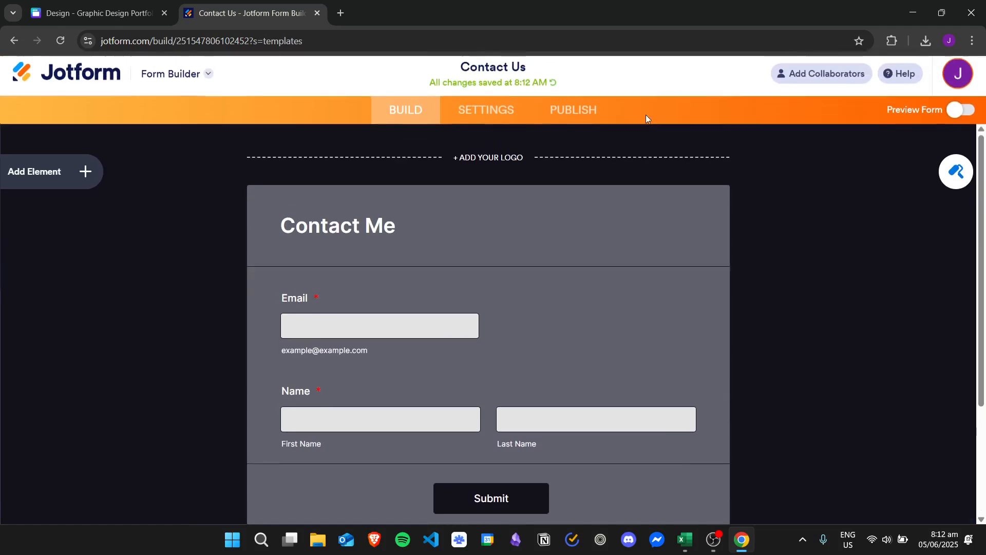
{"action": "left_click", "coordinate": [576, 120]}
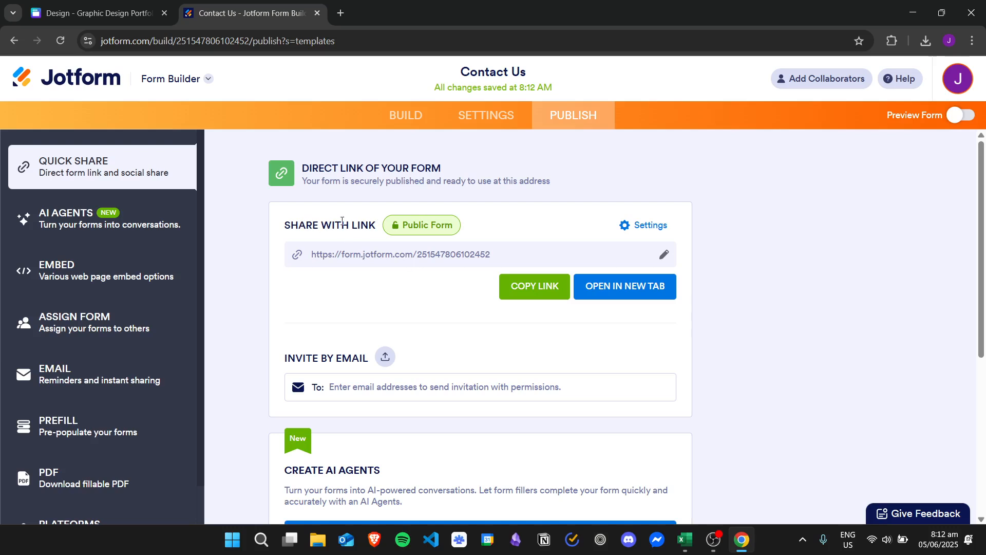
{"action": "left_click", "coordinate": [533, 286]}
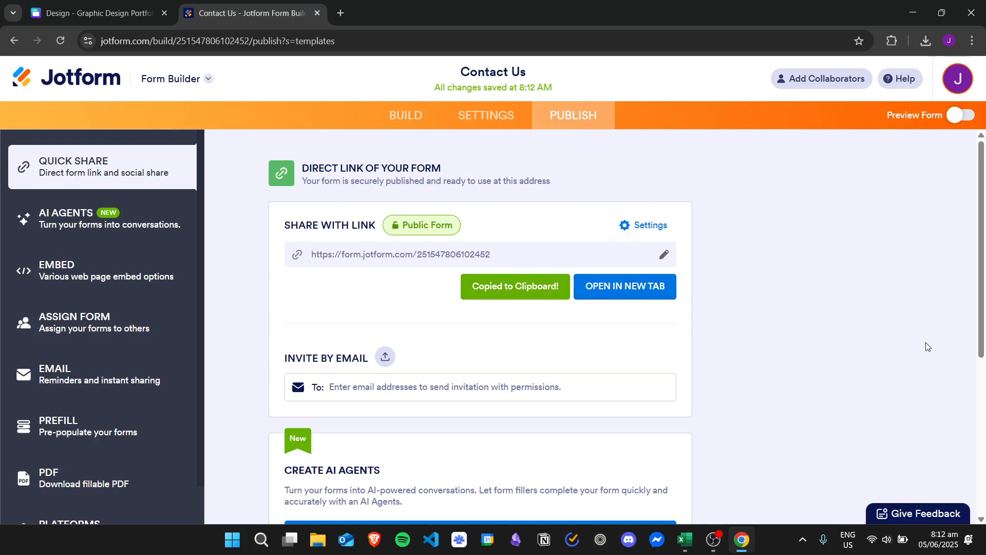
Switch to the Canva website design and replace the "Reach Out to Me" heading text with "Contact Me".
{"action": "left_click", "coordinate": [104, 11]}
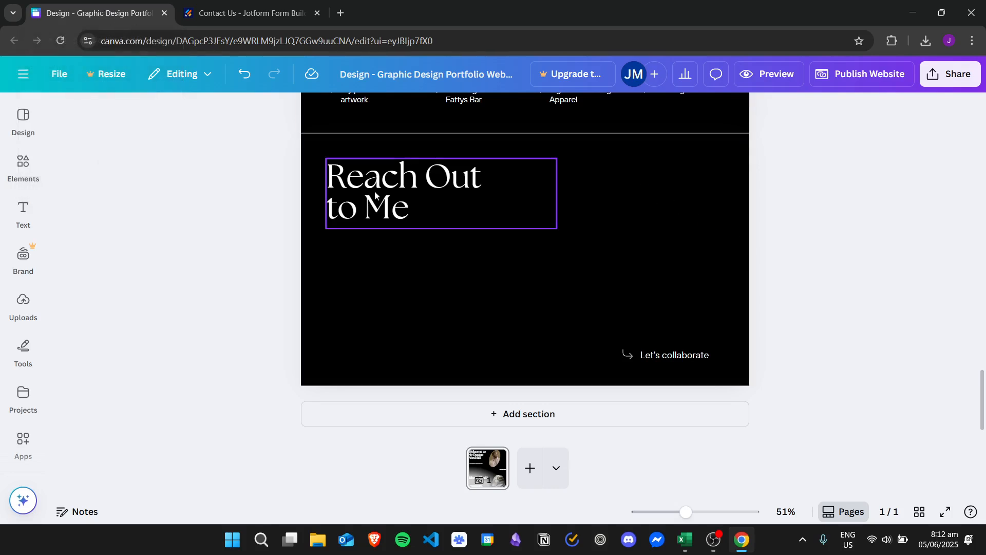
{"action": "left_click", "coordinate": [429, 185]}
{"action": "left_click", "coordinate": [402, 173]}
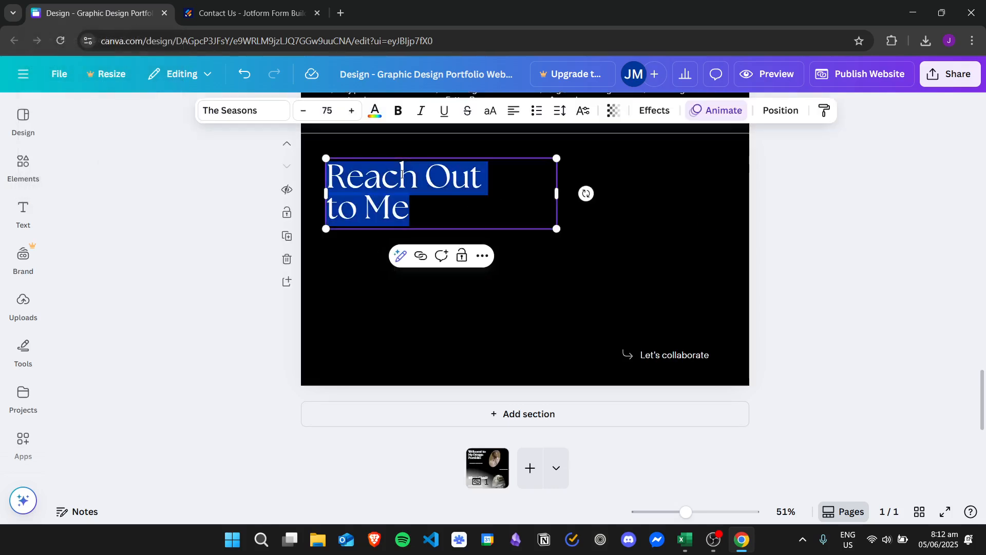
{"action": "type", "text": "C"}
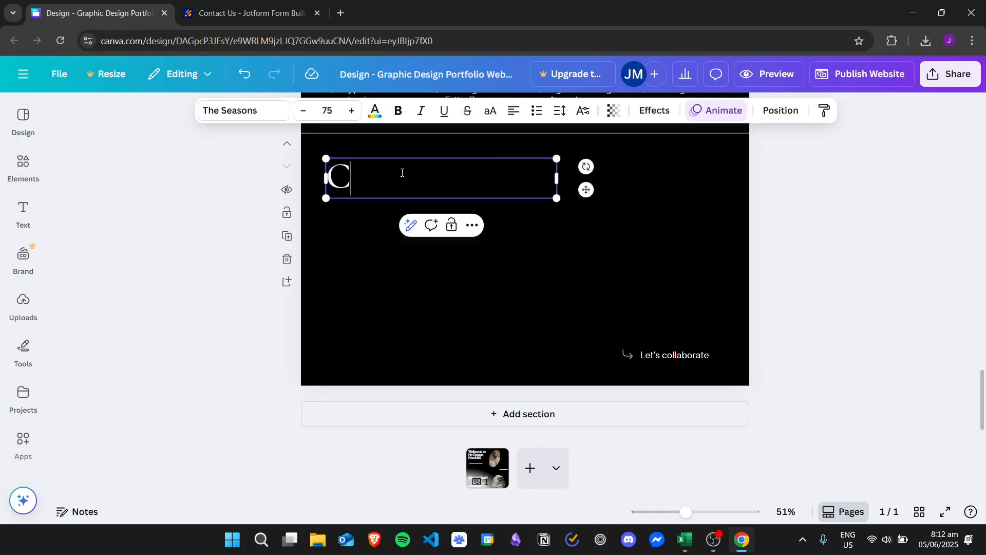
{"action": "type", "text": "ontact Me"}
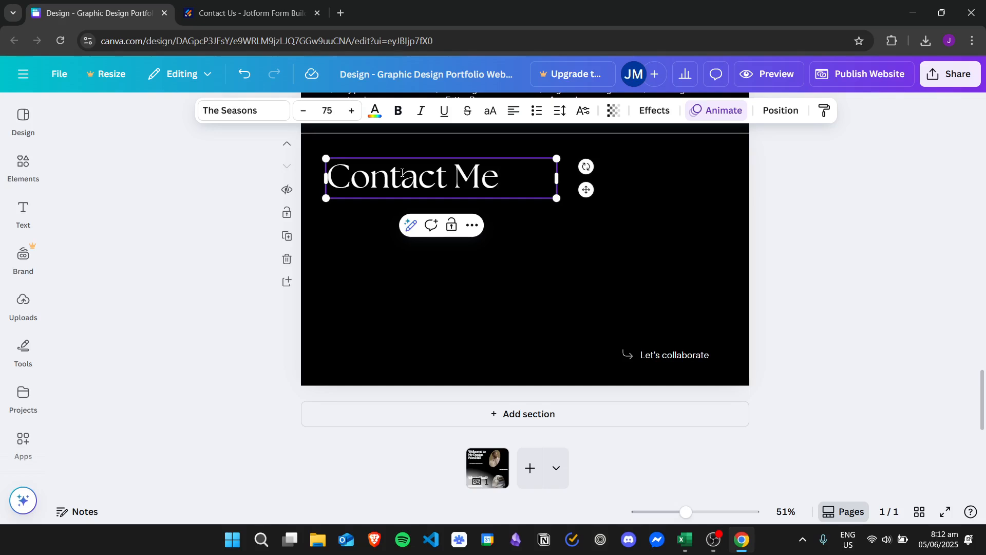
{"action": "left_click_drag", "start_coordinate": [512, 182], "coordinate": [351, 178]}
{"action": "double_click", "coordinate": [485, 180]}
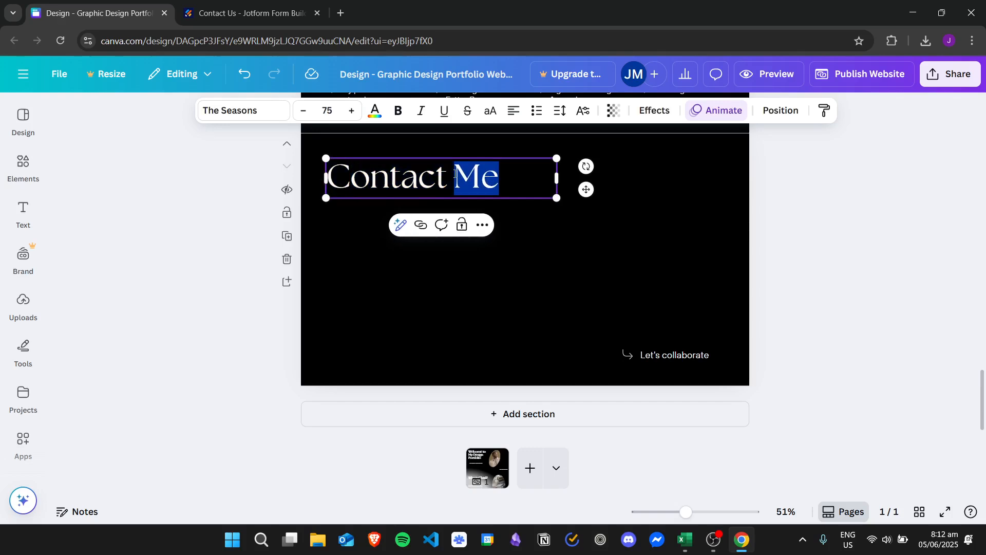
{"action": "double_click", "coordinate": [448, 177]}
{"action": "triple_click", "coordinate": [430, 174]}
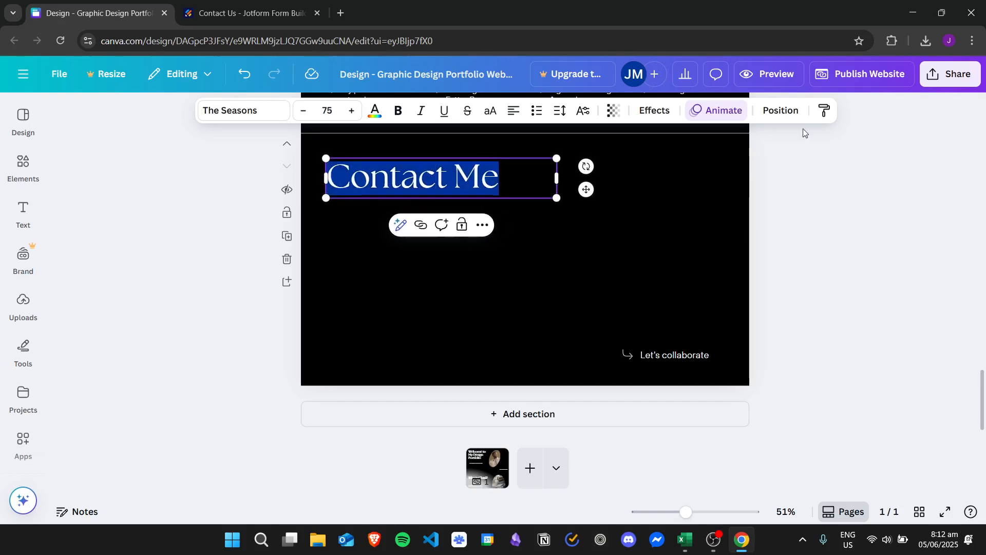
{"action": "left_click", "coordinate": [483, 226]}
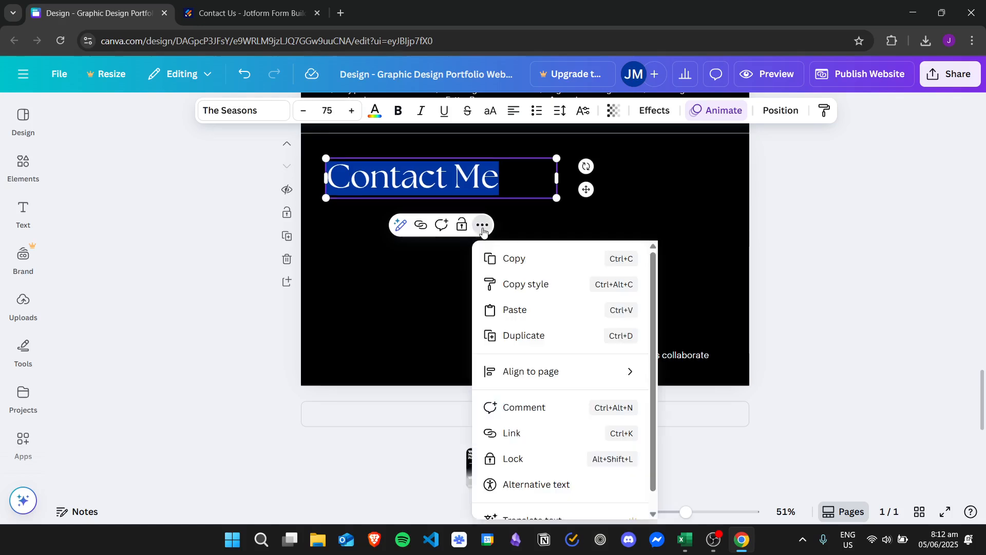
{"action": "left_click", "coordinate": [550, 431]}
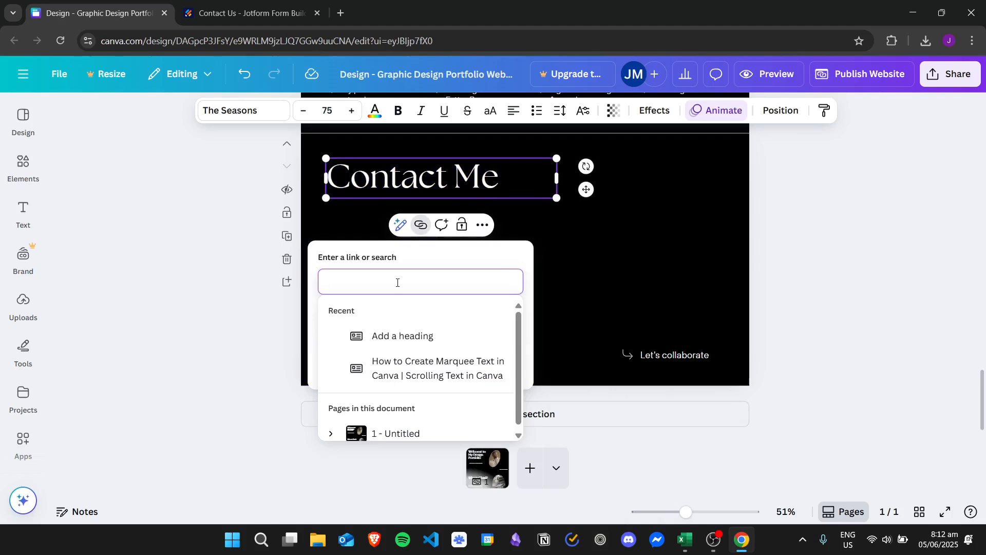
{"action": "key", "text": "ctrl+v"}
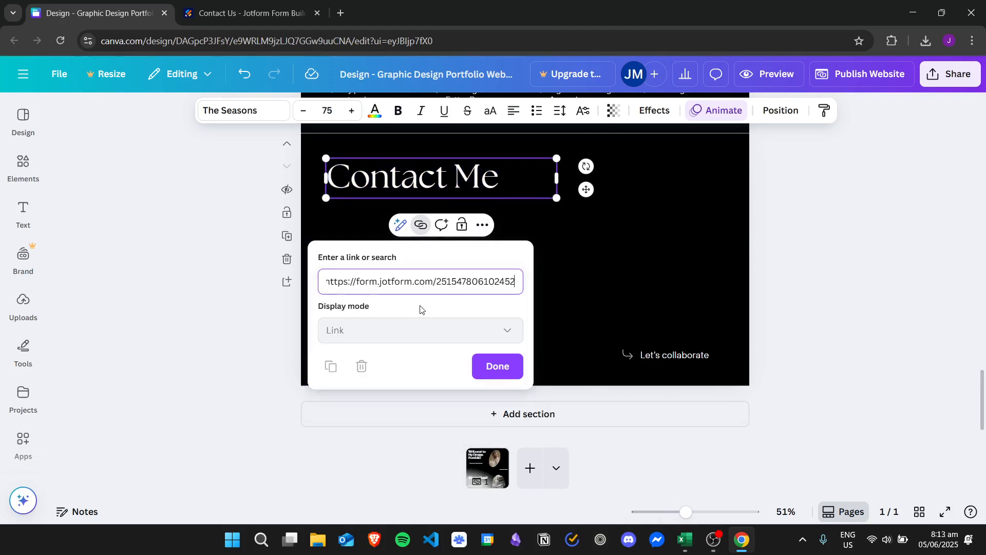
{"action": "key", "text": "Return"}
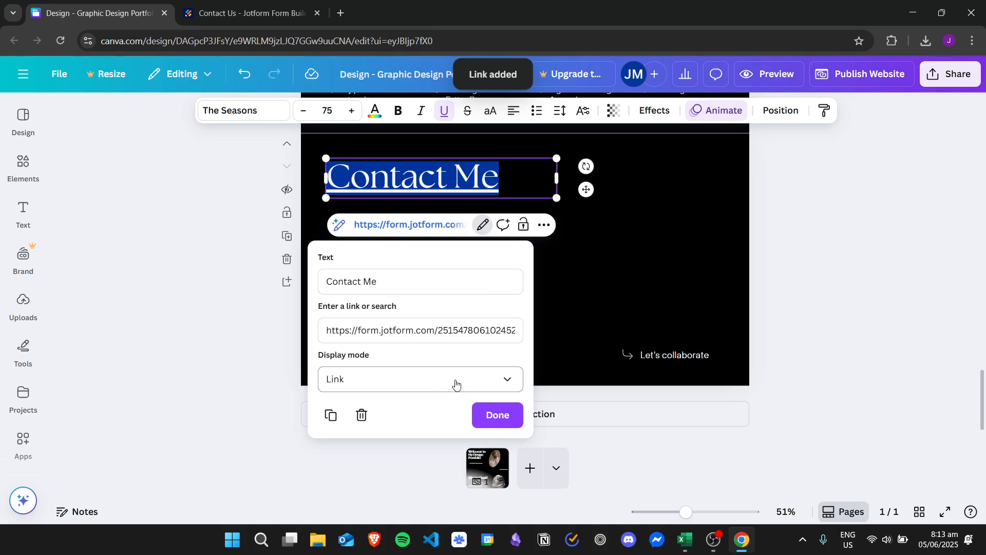
{"action": "left_click", "coordinate": [483, 380]}
{"action": "left_click", "coordinate": [945, 276]}
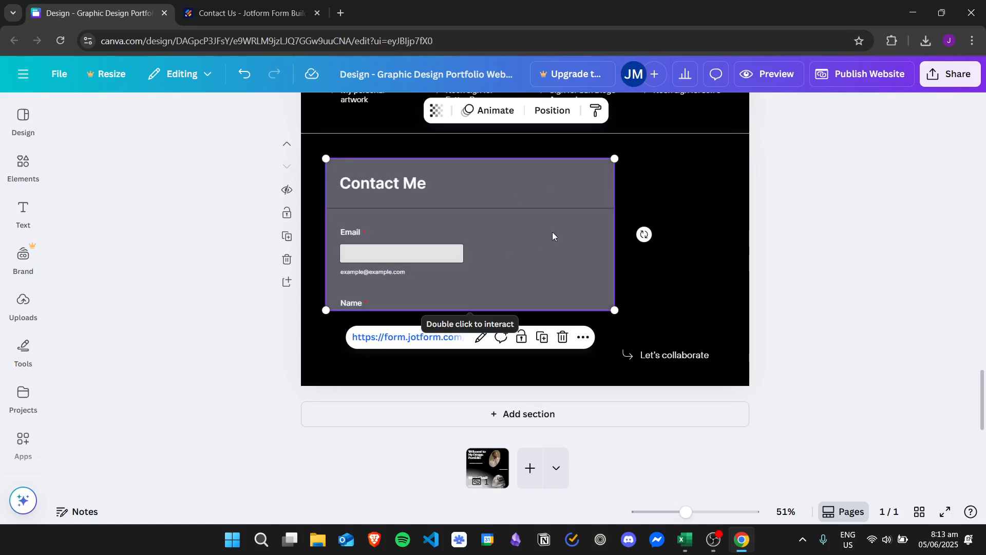
Resize and reposition the embedded form so it fills the contact section's height against the section's left edge.
{"action": "left_click", "coordinate": [558, 214]}
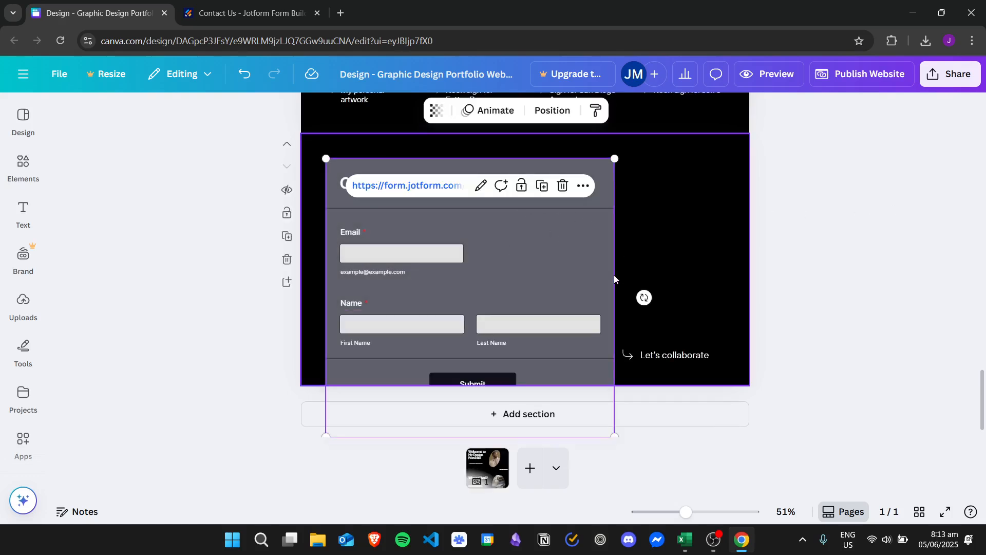
{"action": "left_click_drag", "start_coordinate": [611, 161], "coordinate": [546, 218]}
{"action": "left_click_drag", "start_coordinate": [491, 287], "coordinate": [469, 207]}
{"action": "left_click_drag", "start_coordinate": [525, 349], "coordinate": [611, 391]}
{"action": "left_click", "coordinate": [854, 246]}
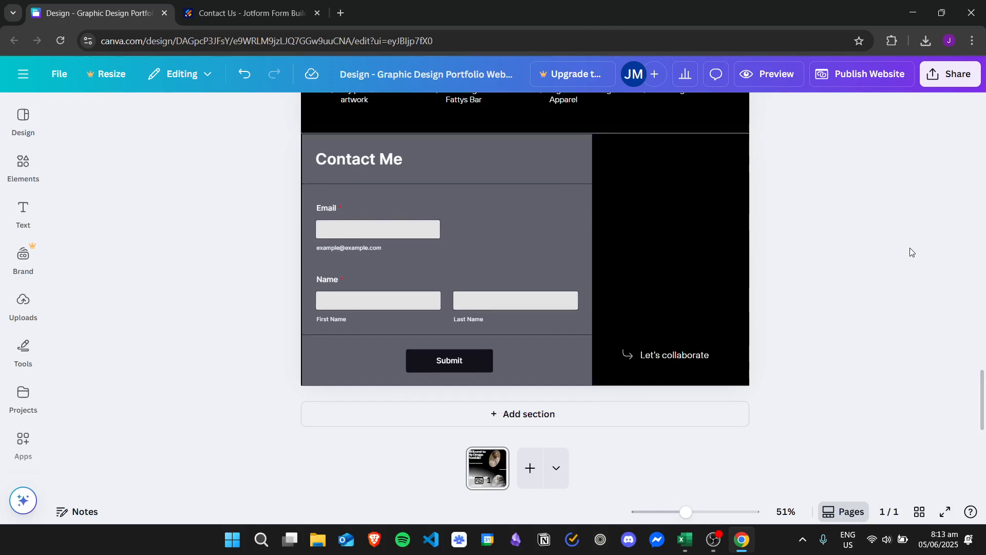
Preview the website and test the embedded contact form by entering "asdf" for email, first name and last name and submitting it.
{"action": "left_click", "coordinate": [762, 75]}
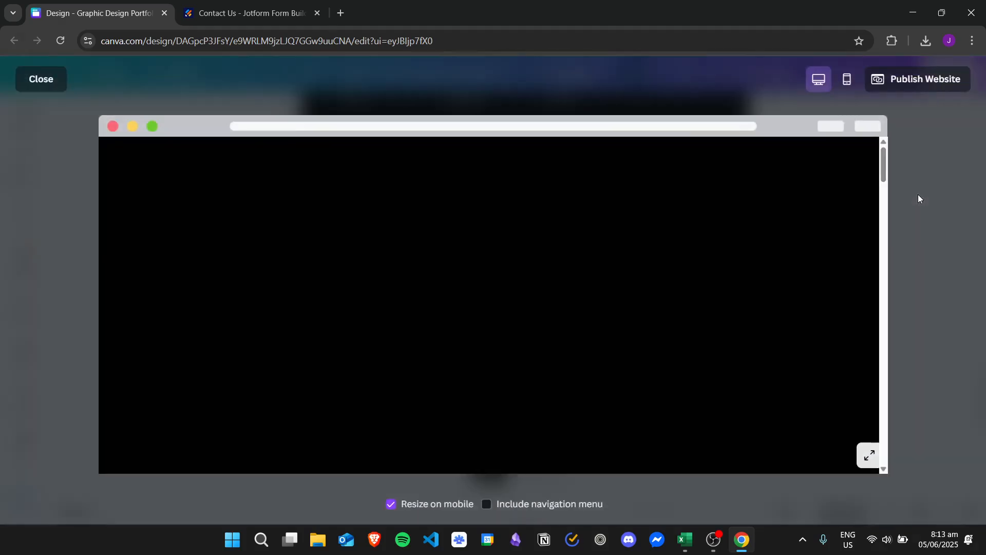
{"action": "left_click_drag", "start_coordinate": [883, 165], "coordinate": [886, 445]}
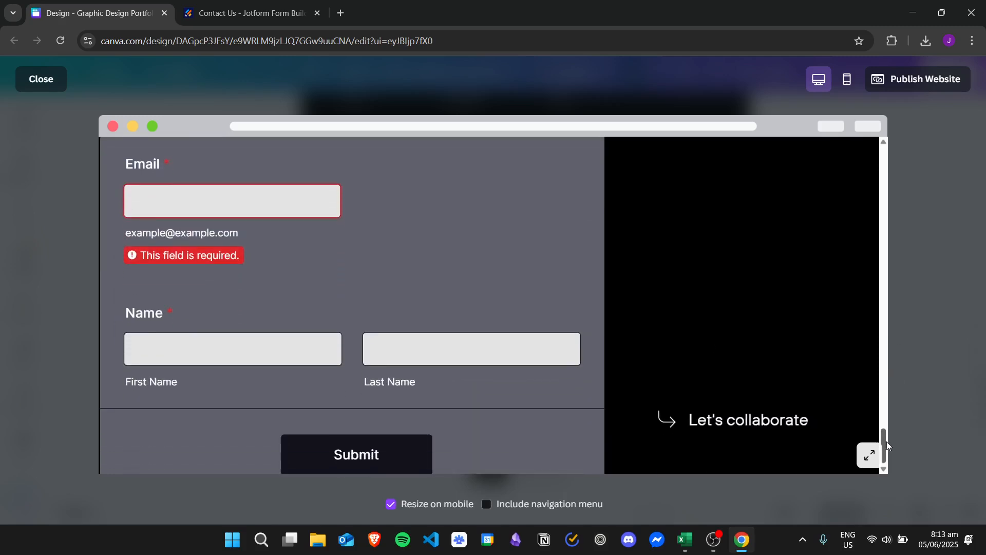
{"action": "type", "text": "asdf"}
{"action": "left_click", "coordinate": [447, 359]}
{"action": "type", "text": "asdf"}
{"action": "left_click", "coordinate": [266, 201]}
{"action": "type", "text": "asdf"}
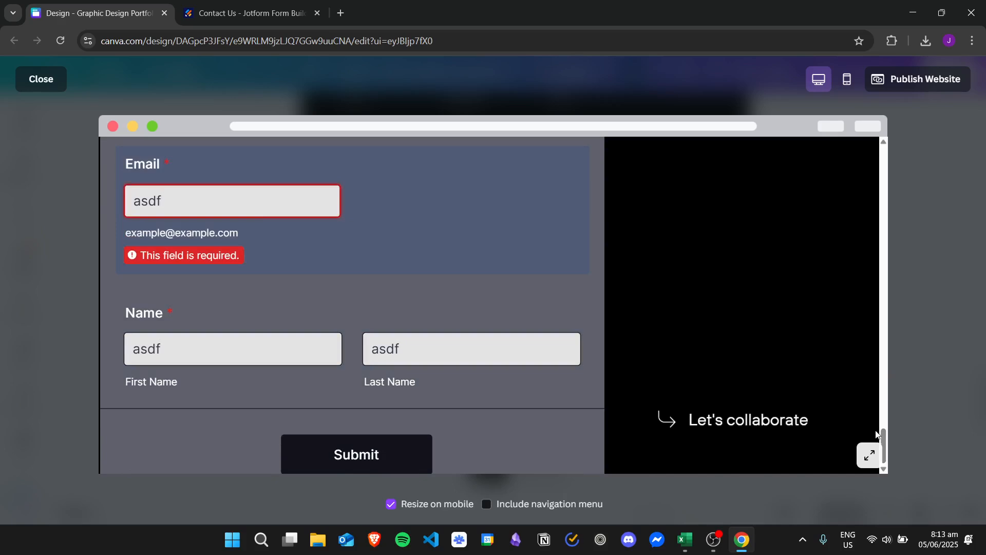
{"action": "left_click", "coordinate": [889, 456]}
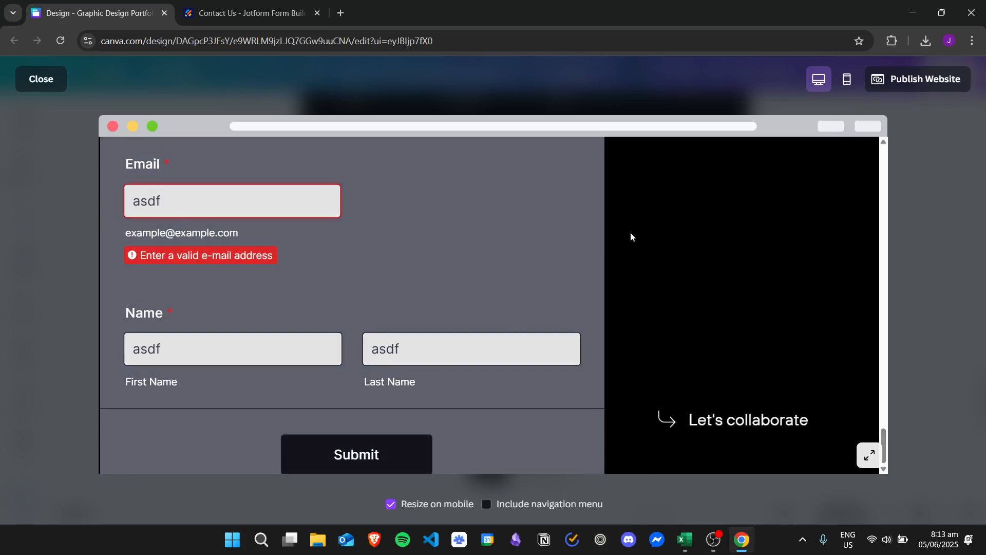
{"action": "left_click", "coordinate": [405, 453]}
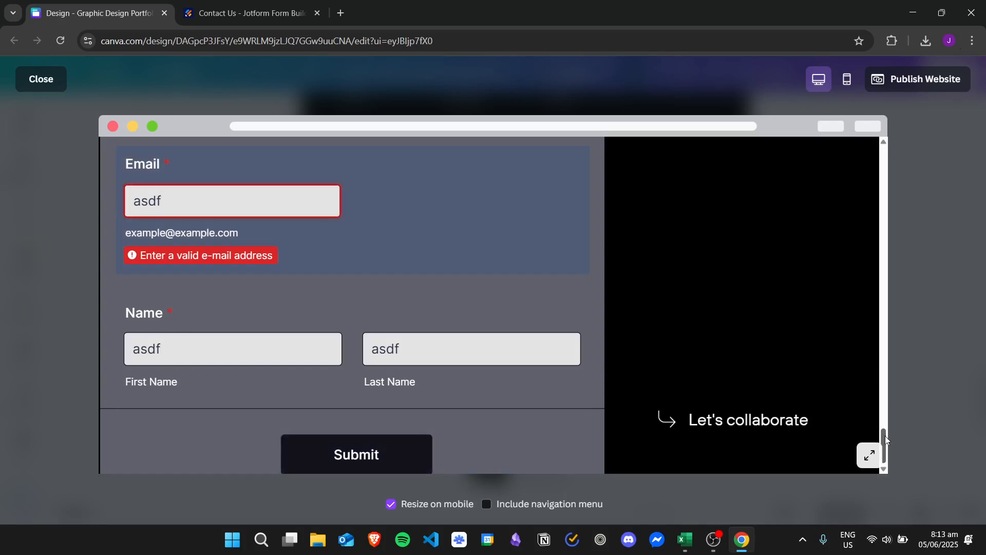
{"action": "mouse_move", "coordinate": [886, 436]}
{"action": "left_mouse_down"}
{"action": "mouse_move", "coordinate": [888, 314]}
{"action": "mouse_move", "coordinate": [893, 446]}
{"action": "left_mouse_up"}
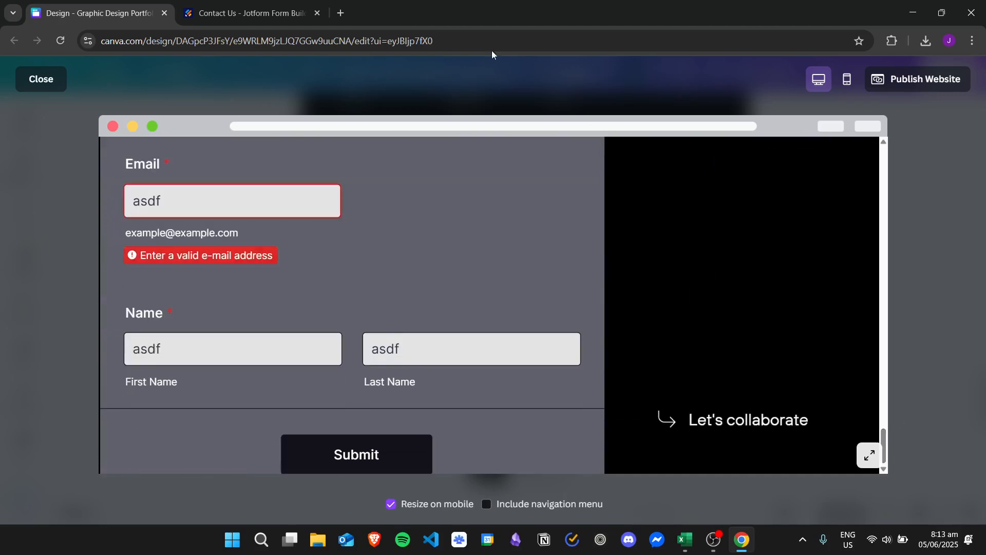
Switch to Jotform and check the newest "Contact Us" form's submission inbox from the workspace, dismissing the notification request.
{"action": "left_click", "coordinate": [246, 12]}
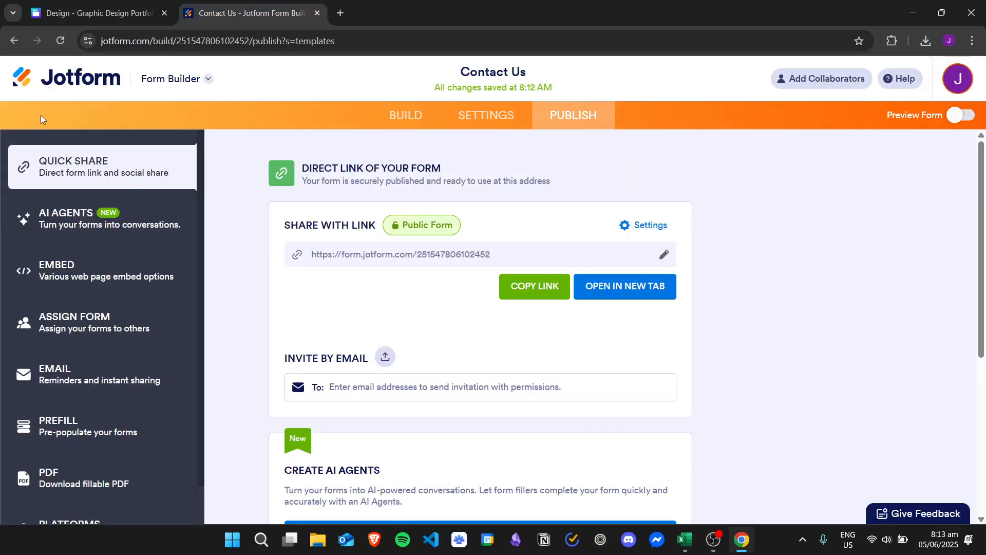
{"action": "left_click", "coordinate": [98, 77]}
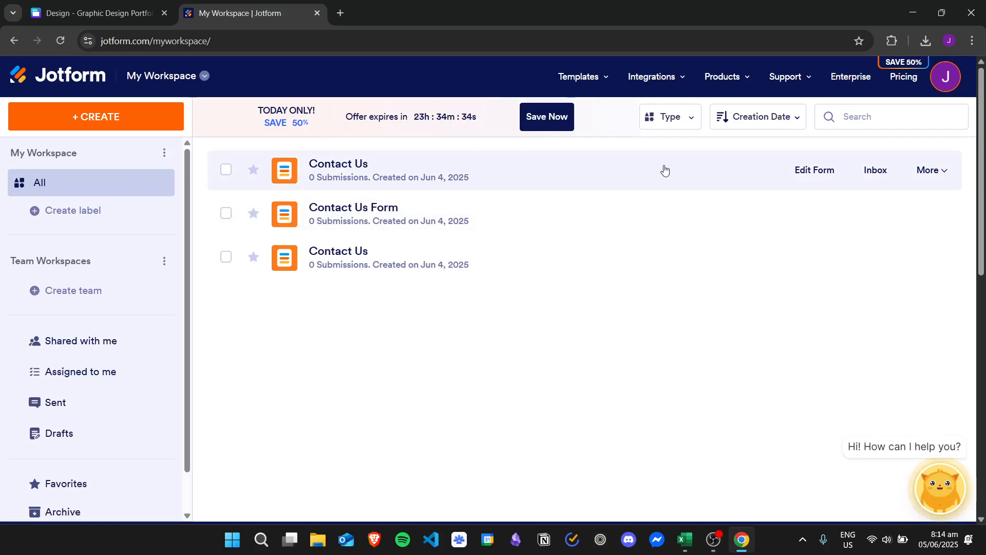
{"action": "left_click", "coordinate": [879, 171]}
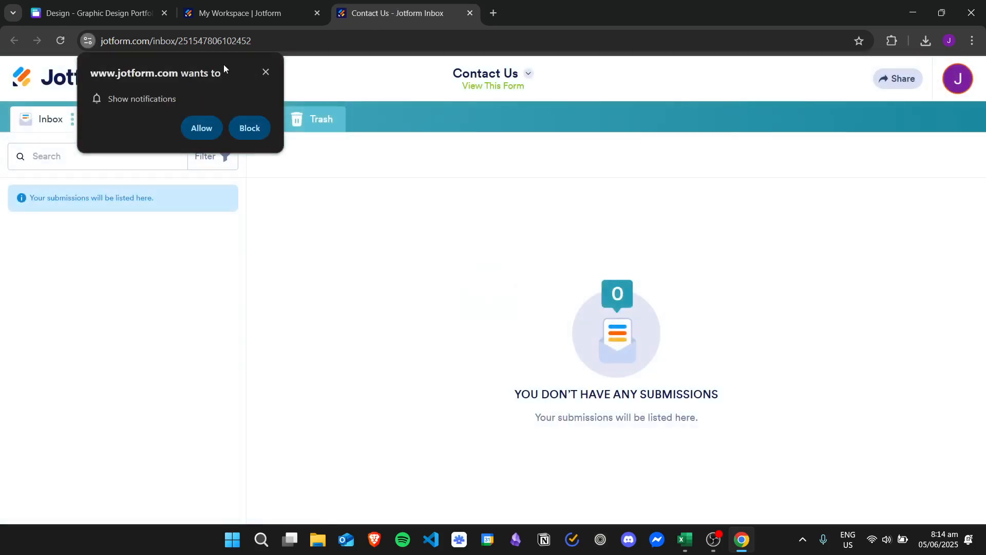
{"action": "left_click", "coordinate": [266, 72]}
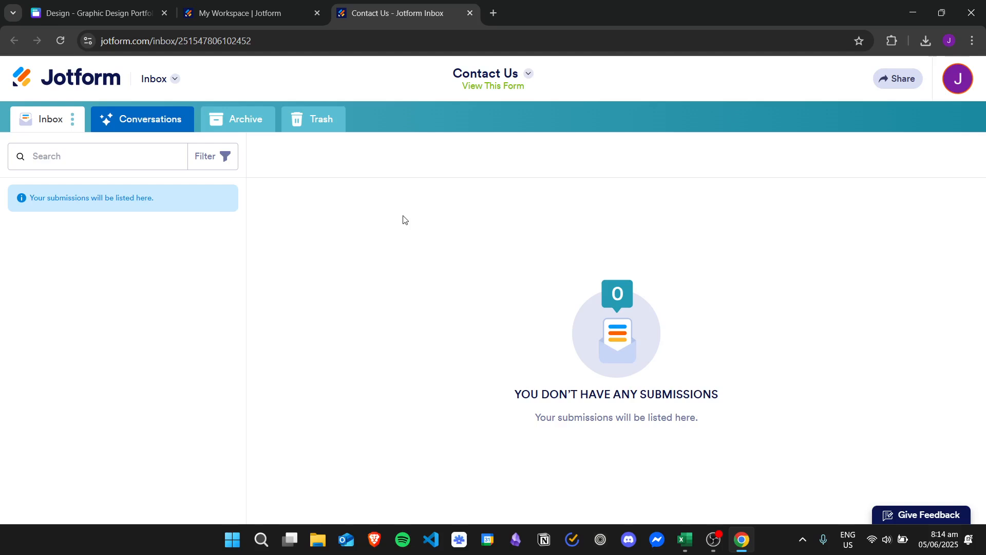
{"action": "left_click", "coordinate": [231, 13]}
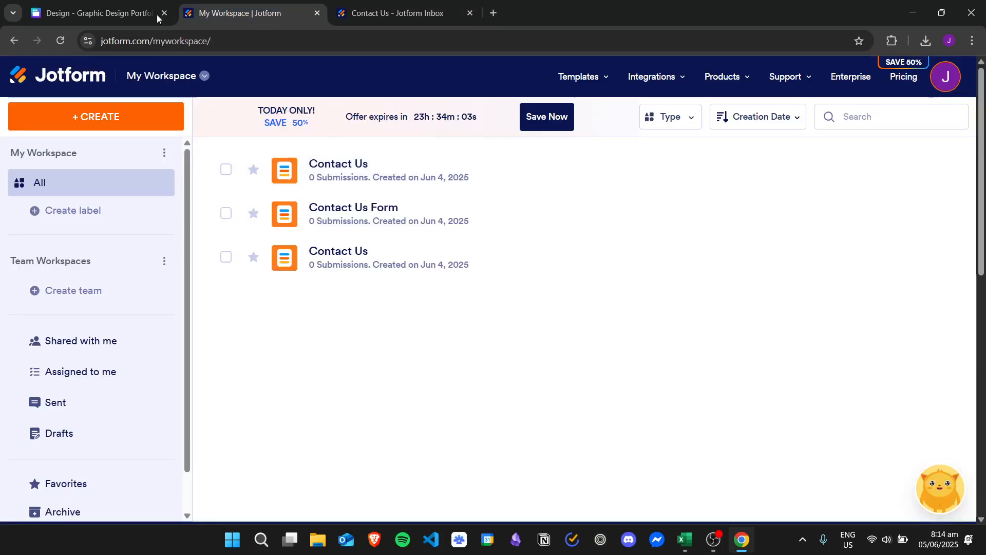
Return to the Canva website preview and look over the embedded contact form and the portfolio area above it.
{"action": "left_click", "coordinate": [105, 11]}
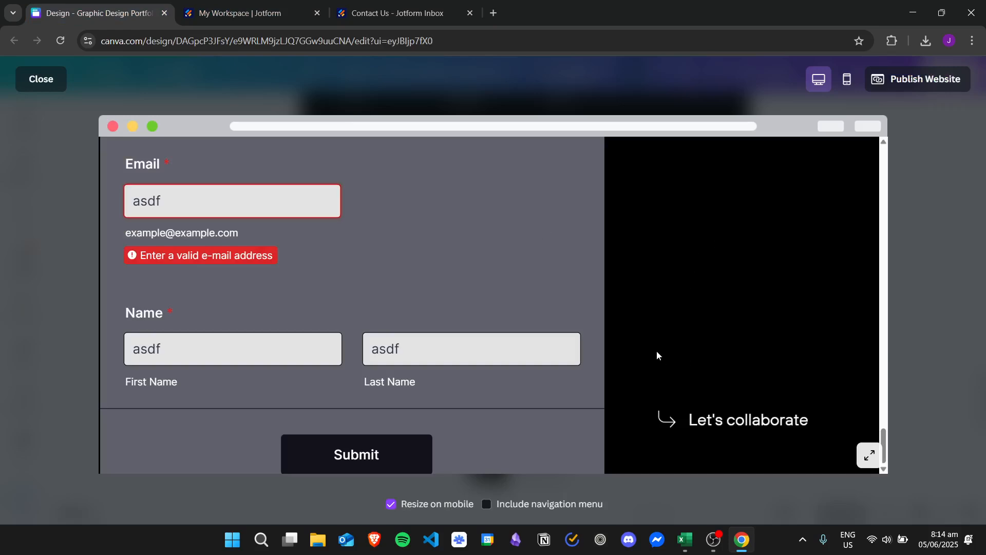
{"action": "scroll", "coordinate": [647, 308], "scroll_direction": "up", "scroll_amount": 5}
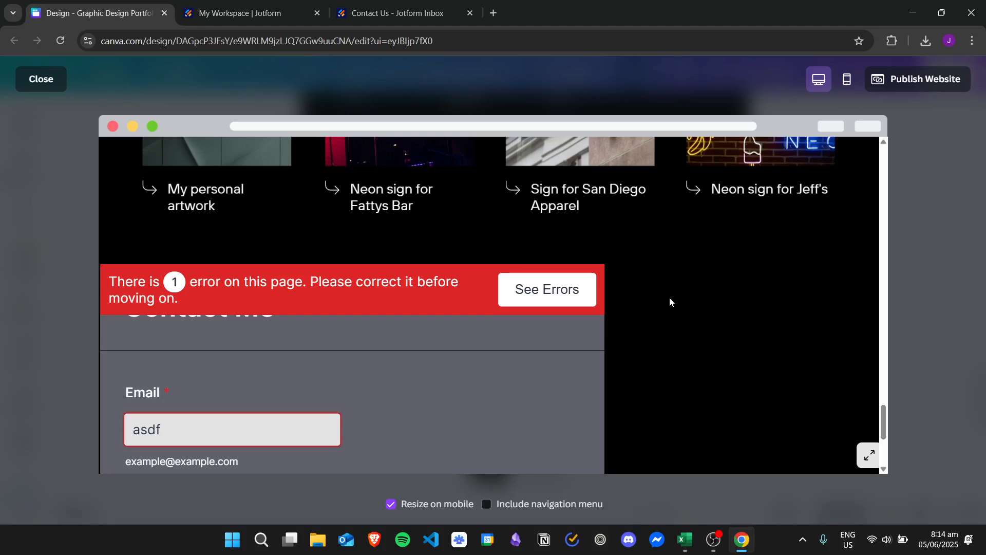
{"action": "scroll", "coordinate": [670, 302], "scroll_direction": "down", "scroll_amount": 5}
{"action": "scroll", "coordinate": [688, 297], "scroll_direction": "up", "scroll_amount": 5}
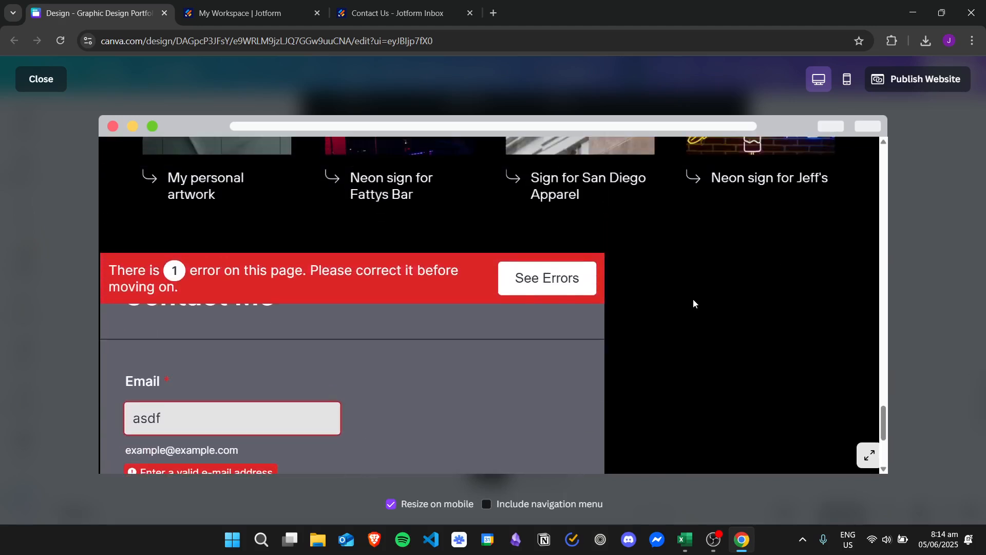